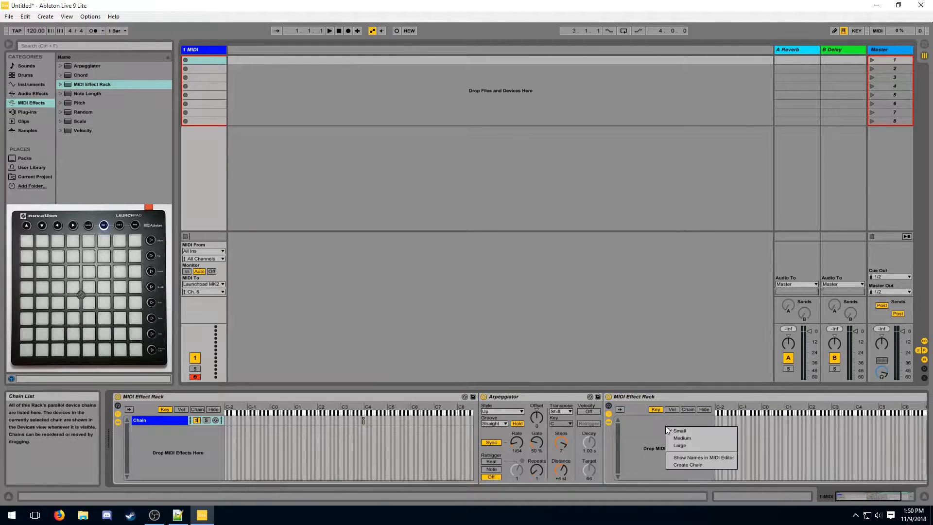
Create a chain in the second MIDI Effect Rack and shorten its key zone to end just above C6.
left_click(688, 469)
left_click_drag(854, 496, 869, 498)
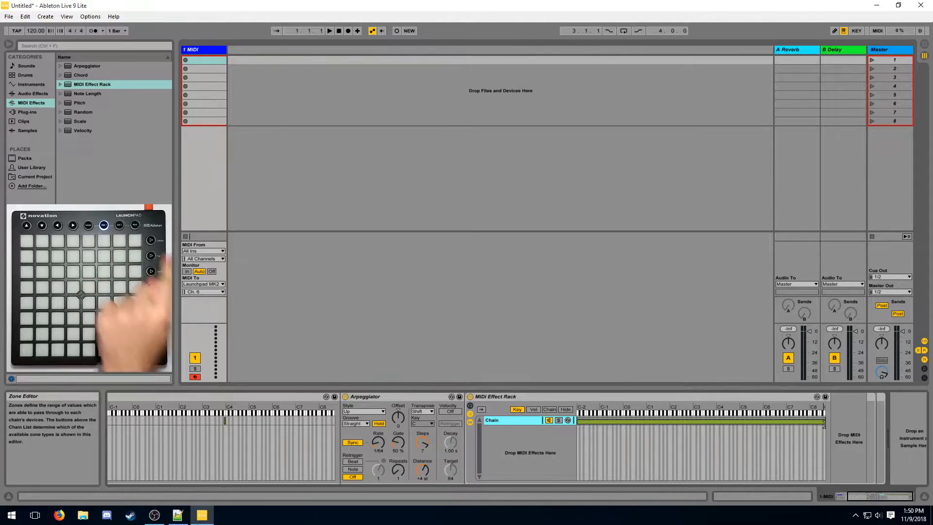
left_click_drag(823, 424, 767, 418)
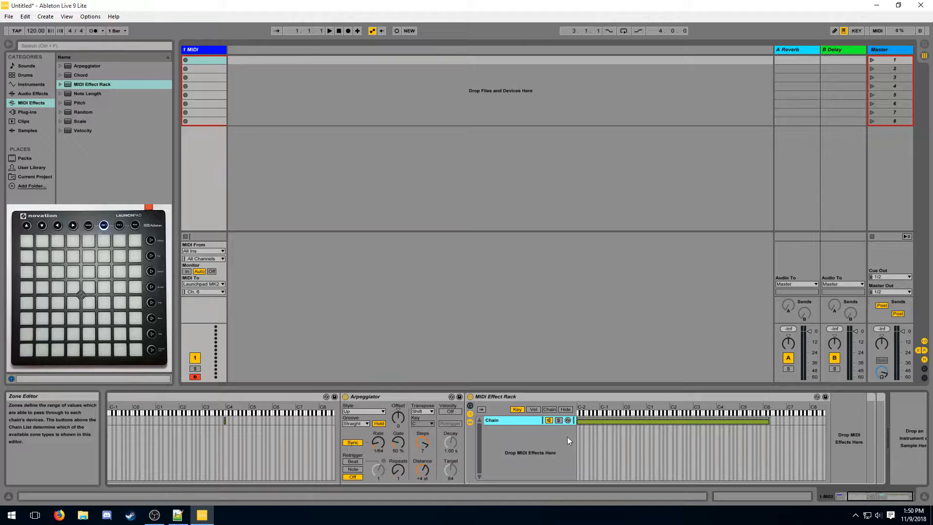
Duplicate the chain, narrow the copy's key zone to the single key above the first zone, and add an Arpeggiator to it.
key("ctrl+d")
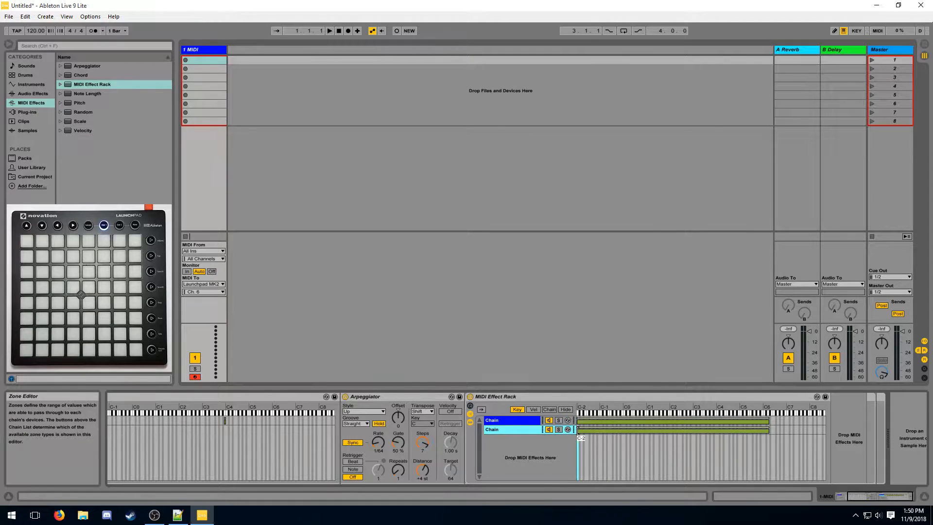
left_click_drag(576, 429, 770, 429)
left_click_drag(87, 65, 855, 413)
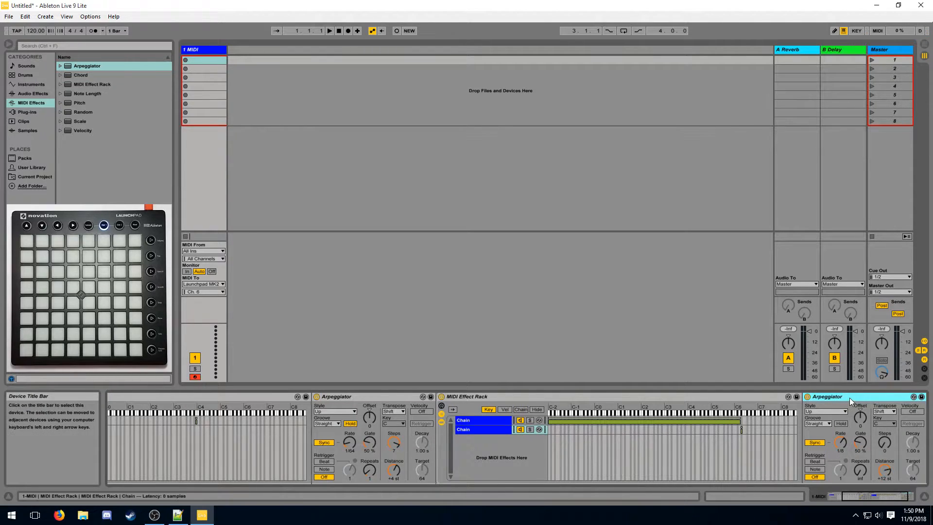
Delete the second MIDI Effect Rack that follows the first Arpeggiator.
left_click(366, 397)
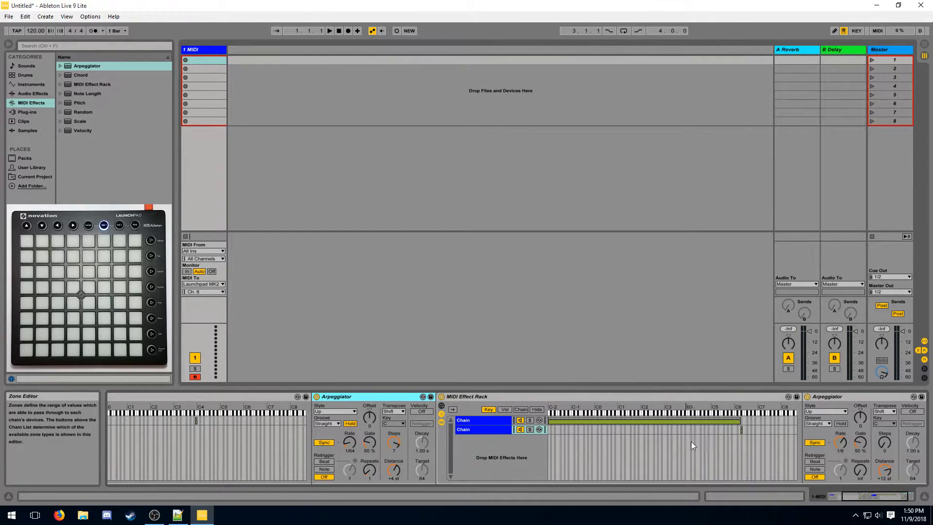
left_click(837, 395)
left_click(470, 396)
key("Delete")
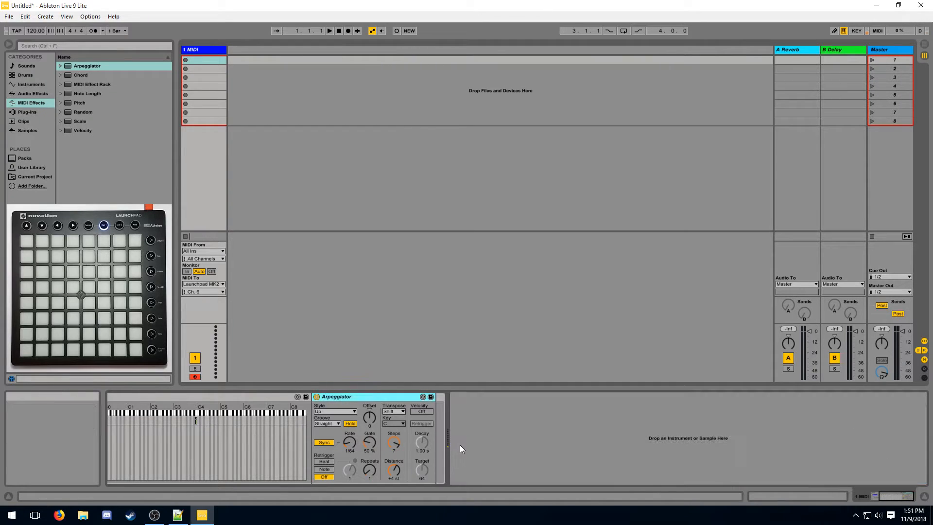
Set the Arpeggiator's transpose Steps to 6 and group it into a MIDI Effect Rack with the chain list shown.
left_click(395, 443)
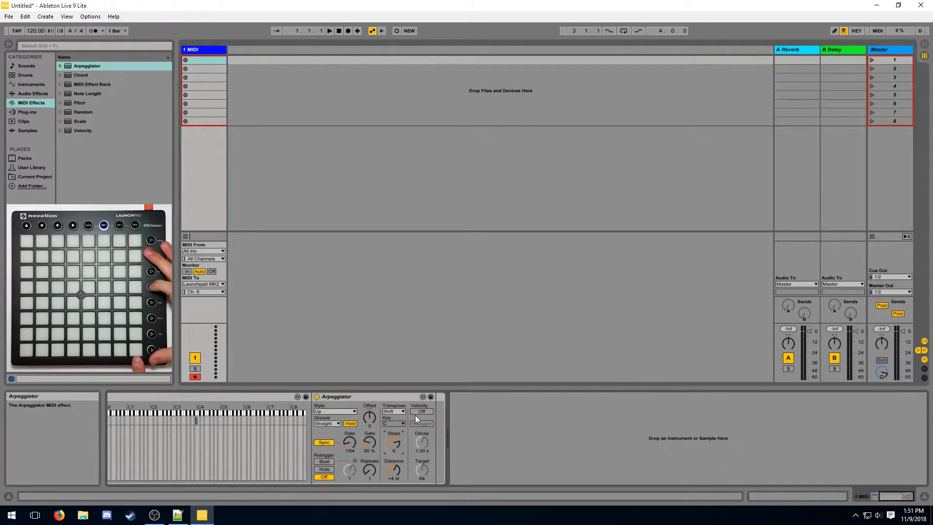
left_click(394, 396)
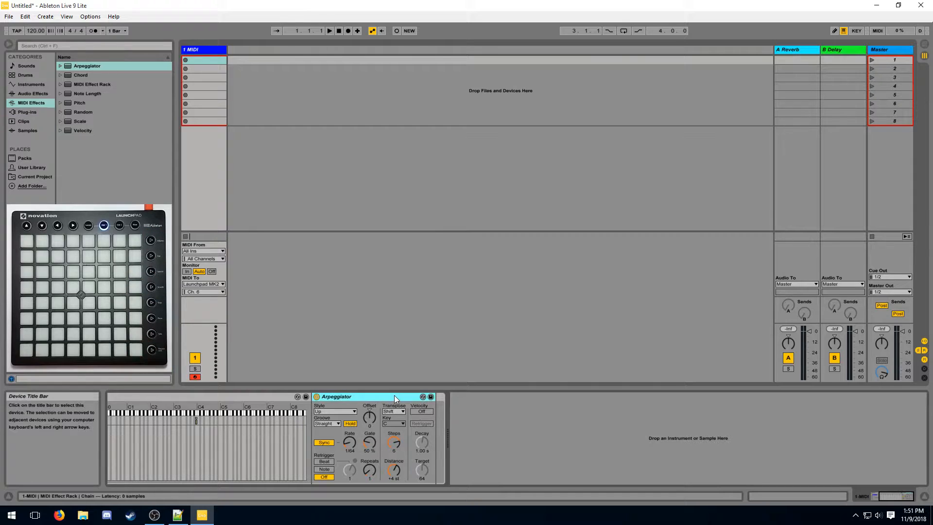
key("ctrl+g")
left_click(316, 414)
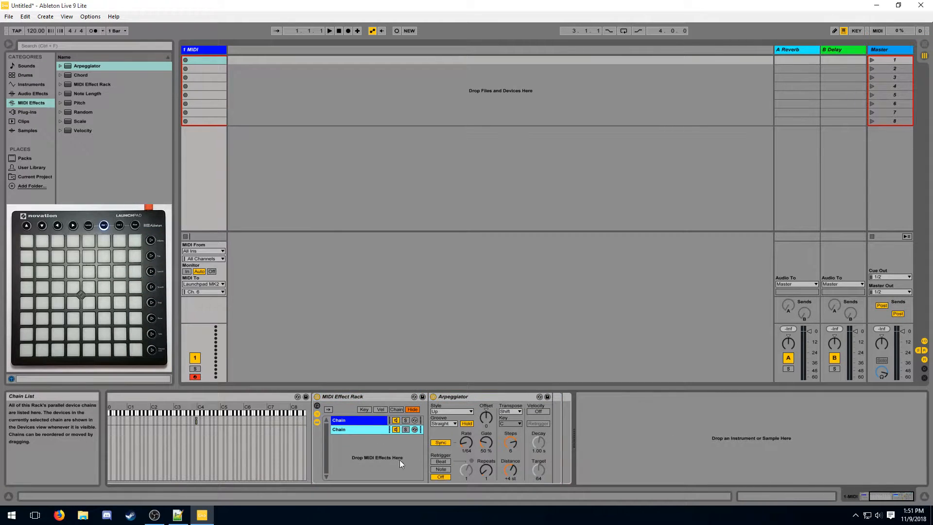
In the second chain, insert a Pitch effect at +28 st before the Arpeggiator and reset the Arpeggiator's Steps and Distance to their defaults.
left_click_drag(82, 103, 444, 460)
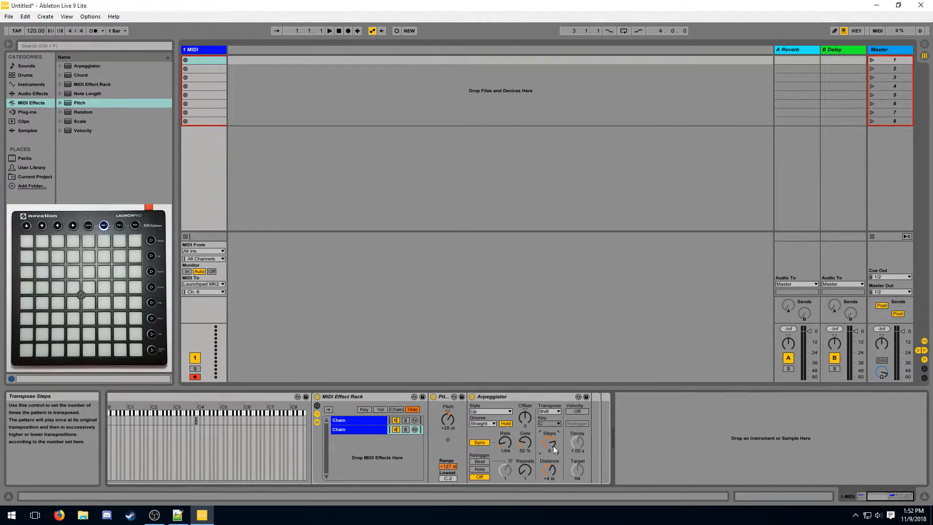
key("Delete")
left_click(550, 469)
key("Delete")
Insert a Chord after Pitch with shifts -1, -2, -3, -32, -33 and -34 st, and set the Arpeggiator's Style to Down.
left_click_drag(84, 77, 444, 396)
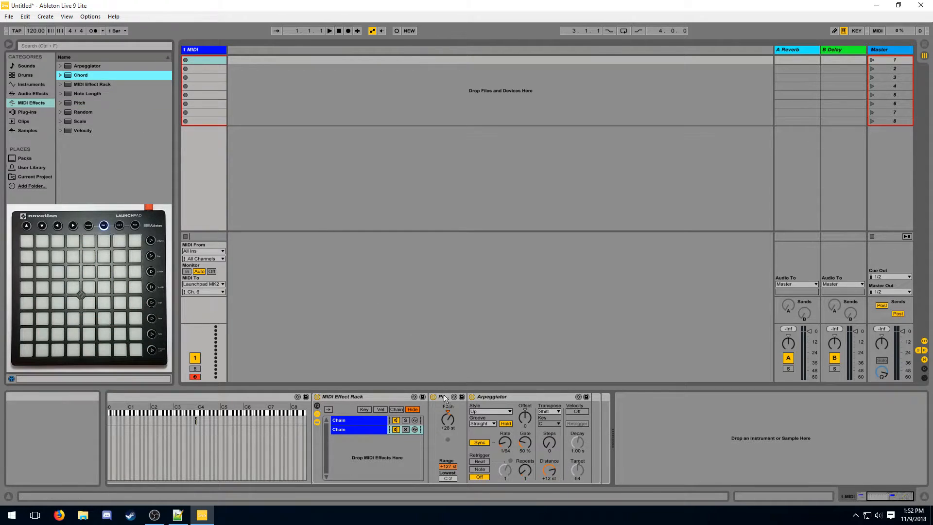
left_click_drag(527, 415, 526, 419)
left_click(529, 459)
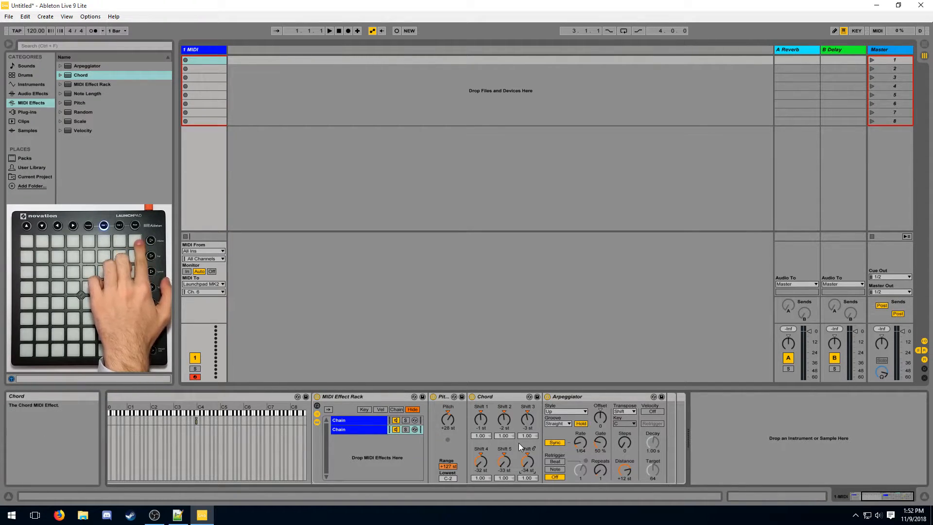
left_click(583, 411)
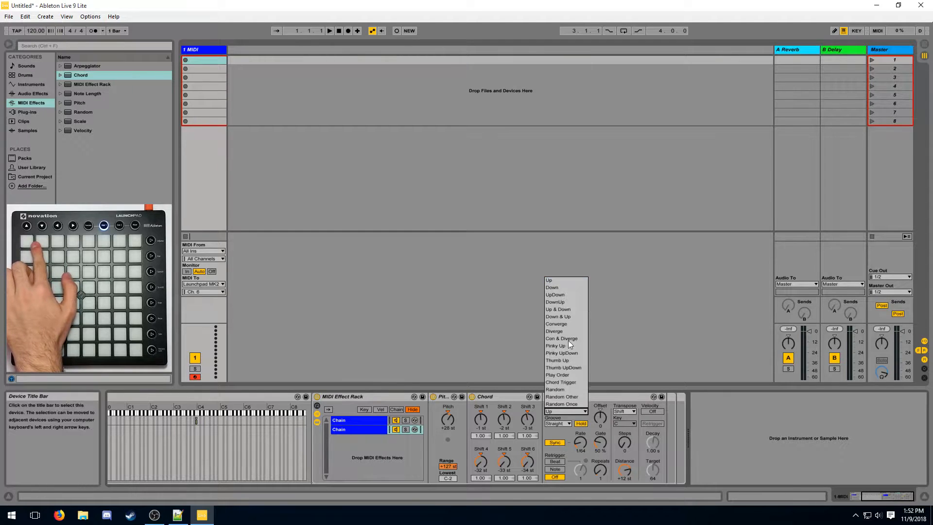
left_click(564, 290)
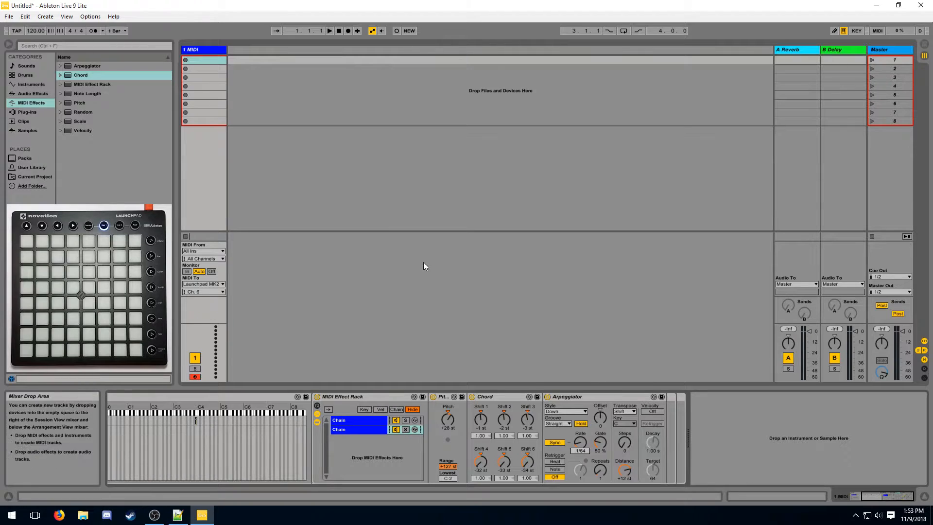
Insert two Note Length effects ahead of Pitch in the second chain and switch the first one to Sync mode.
left_click_drag(87, 93, 442, 448)
key("ctrl+d")
left_click(444, 424)
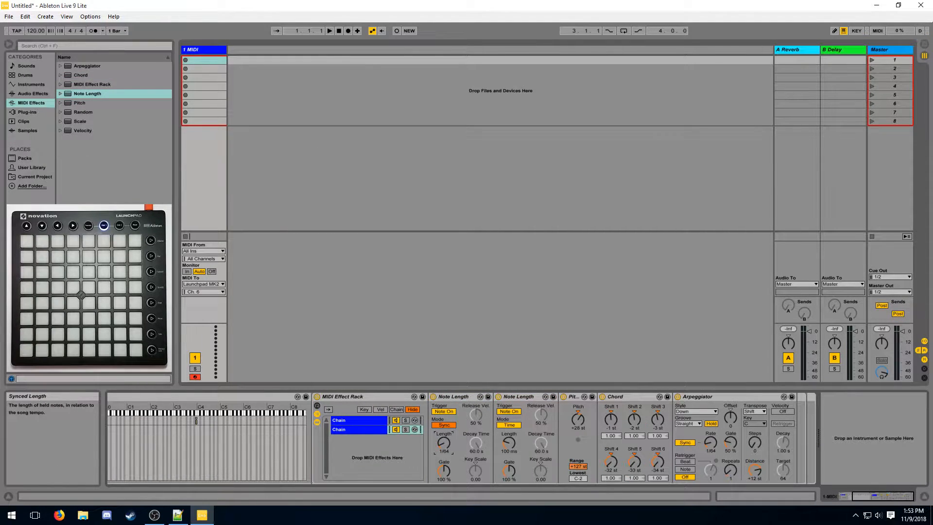
Set the first Note Length to a 1/16 length with a 175% gate, and make the second one trigger on Note Off.
left_click_drag(445, 476, 445, 478)
left_click(444, 450)
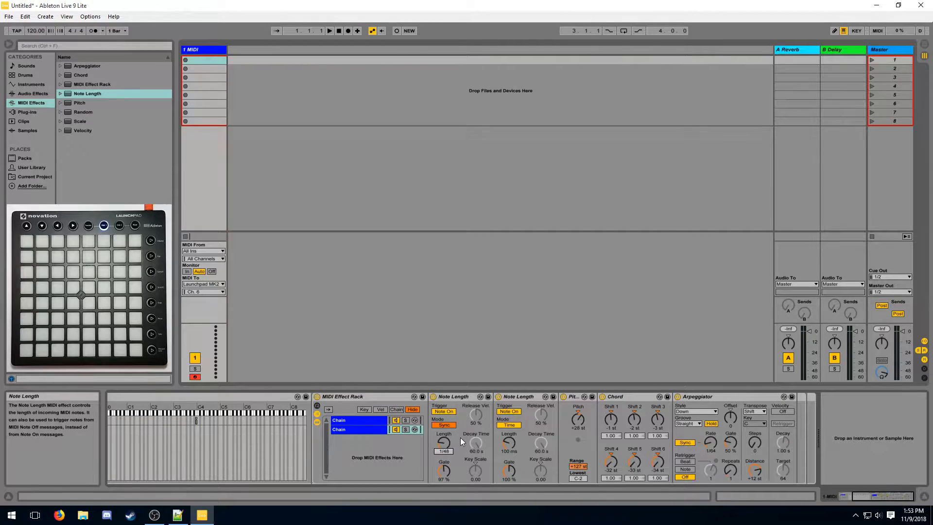
left_click_drag(442, 456, 443, 451)
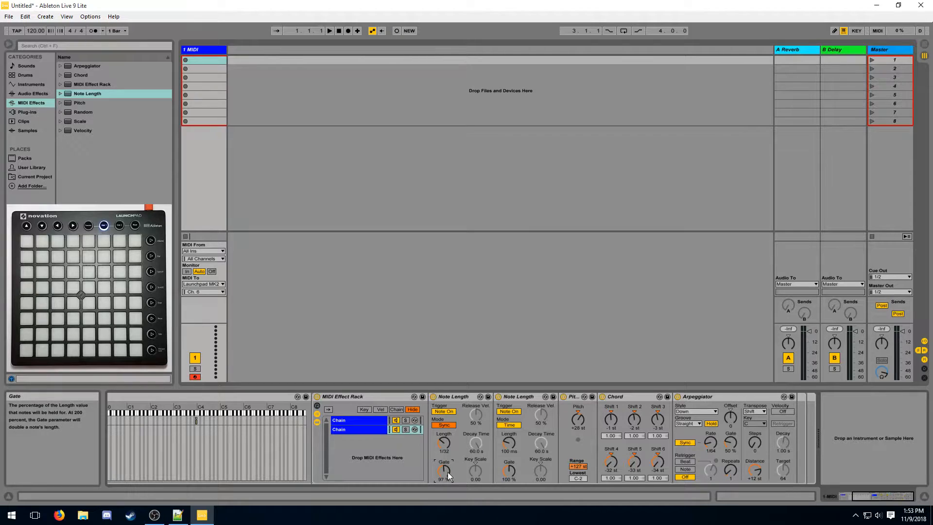
left_click(449, 452)
key("Up")
left_click(444, 469)
type("175")
left_click(516, 411)
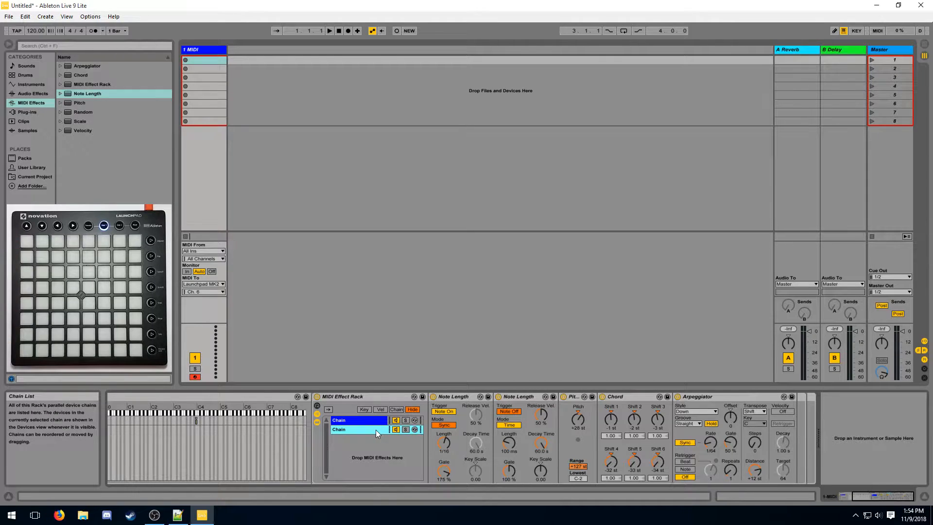
Duplicate the second chain and, in the copy, set the first Note Length's length to 1/8 and Pitch to -7 st.
key("ctrl+d")
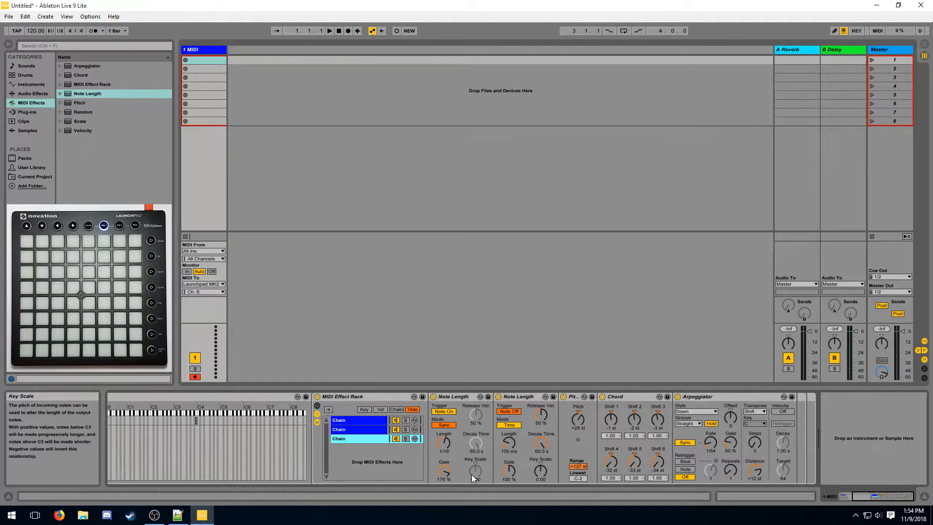
left_click(481, 433)
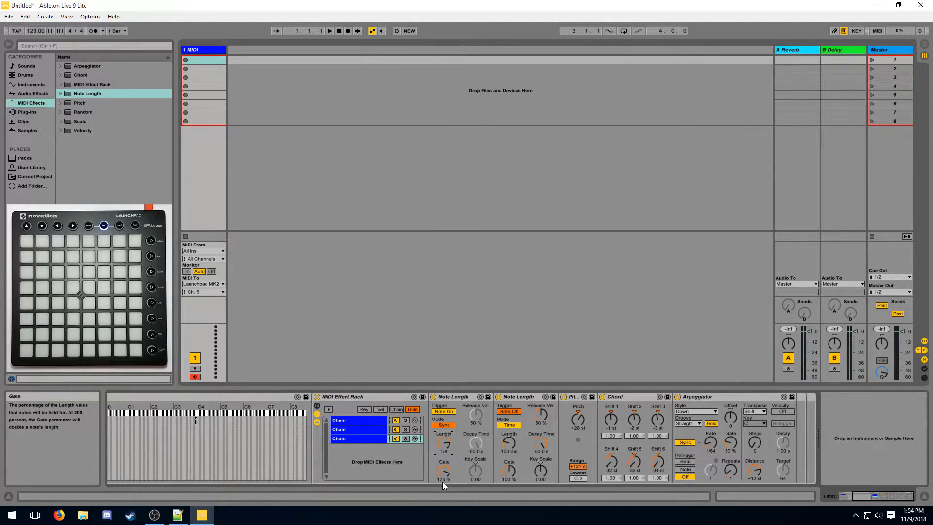
left_click(578, 419)
type("-7")
key("Return")
Delete the Chord from the third chain and set its Arpeggiator to 6 Steps with a Distance of -4 st.
left_click(621, 398)
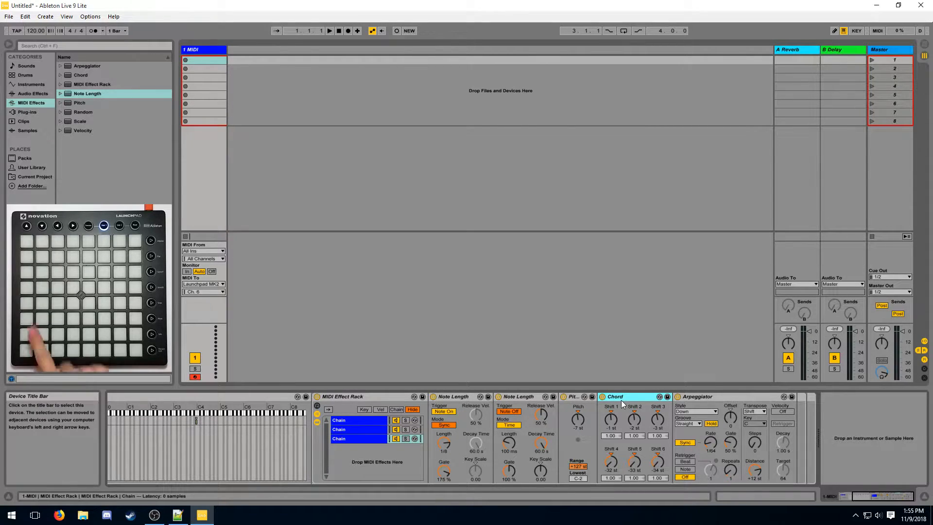
key("Delete")
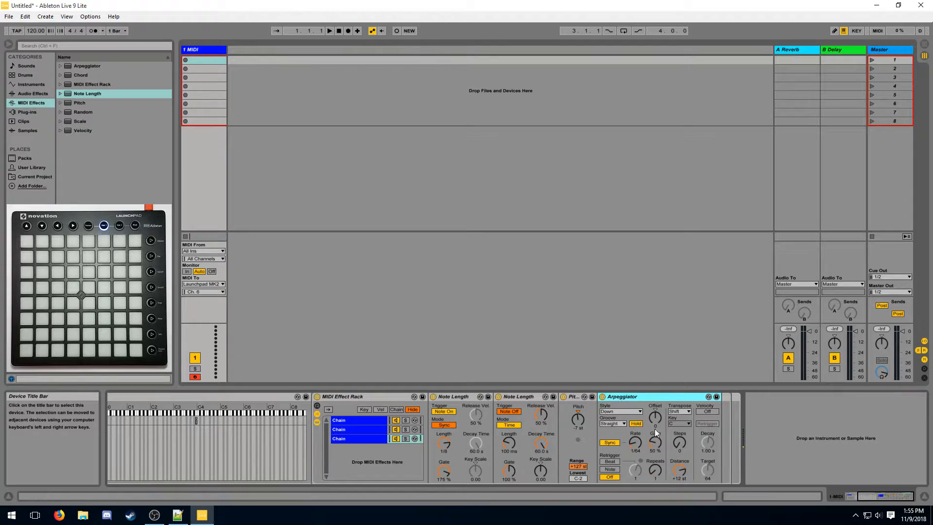
left_click(679, 443)
type("6")
left_click(683, 466)
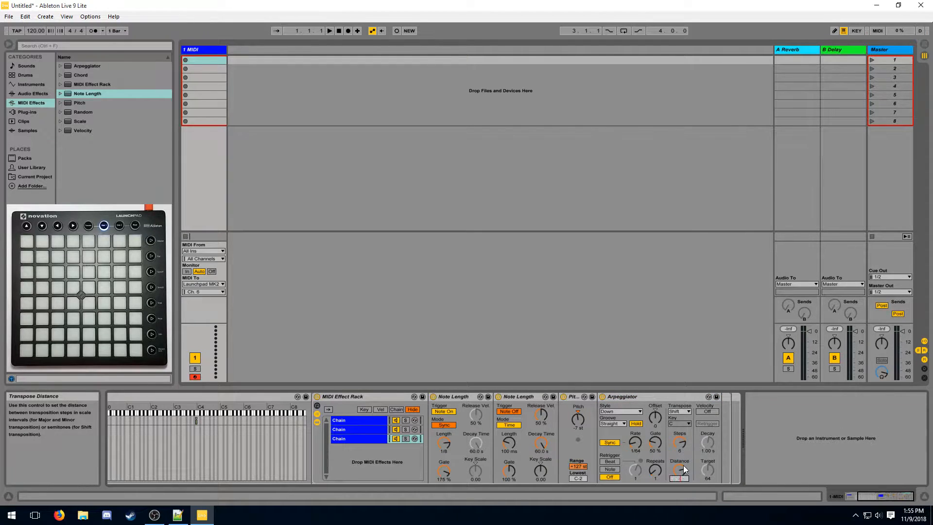
type("-4")
key("Return")
Duplicate the third chain and, in the copy, set the first Note Length to a 1/4 length with a 131% gate.
left_click(377, 439)
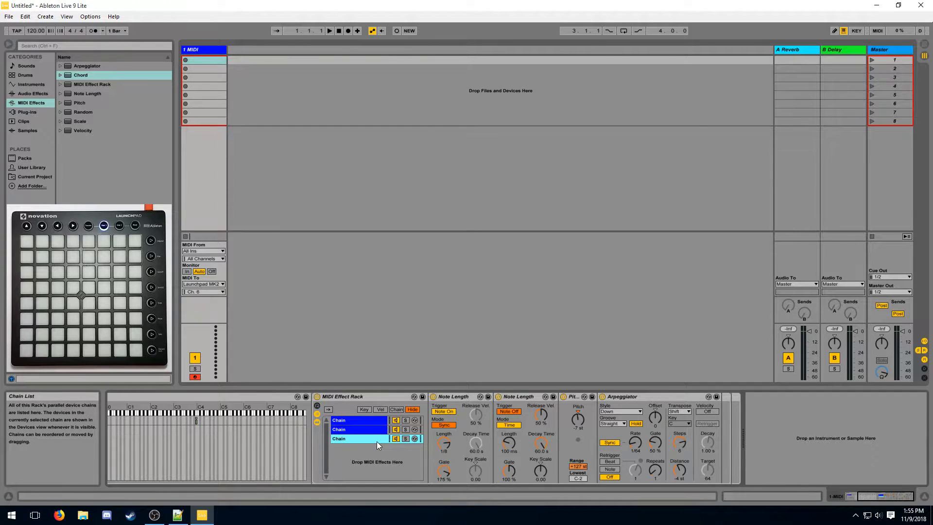
key("ctrl+d")
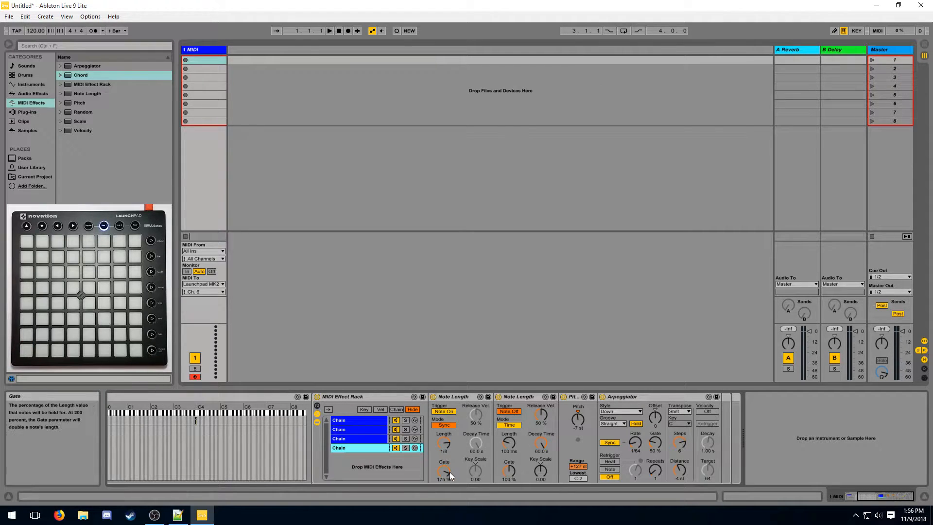
left_click_drag(444, 443, 444, 456)
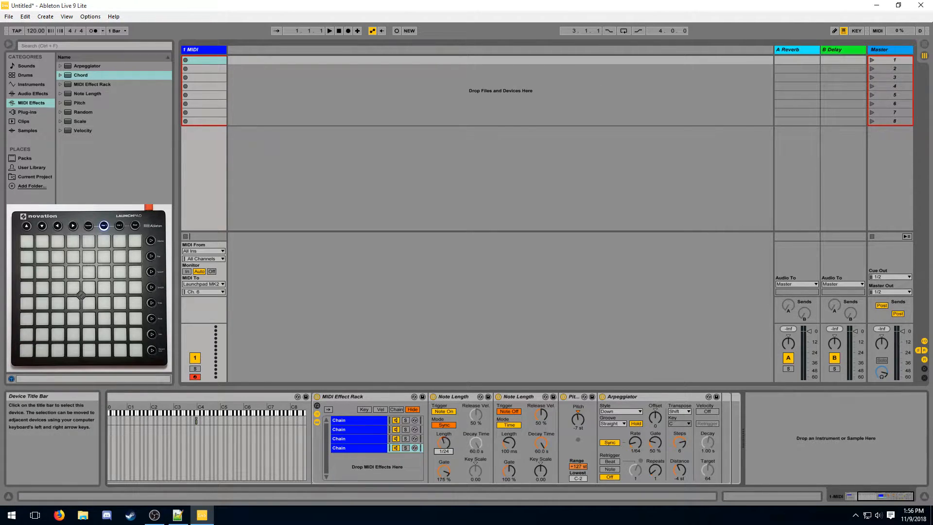
left_click(447, 465)
type("21")
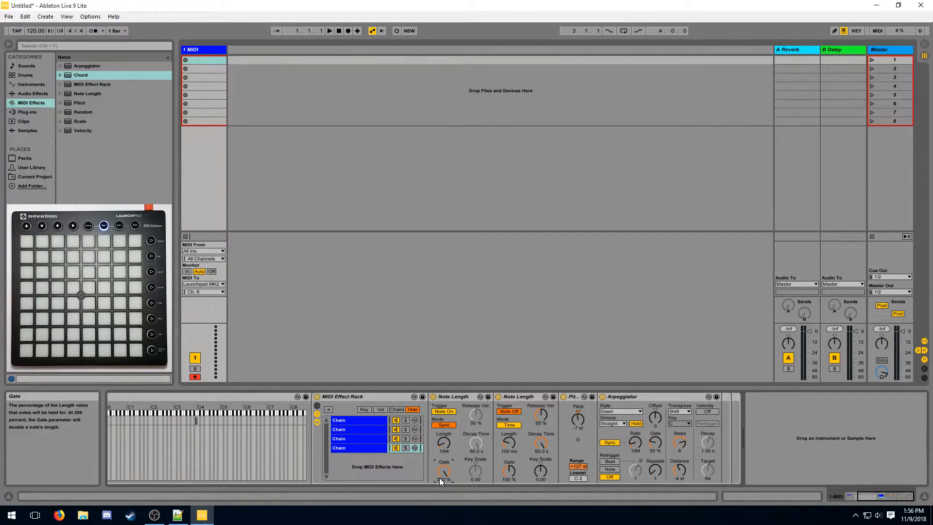
left_click_drag(442, 468, 443, 500)
left_click(444, 441)
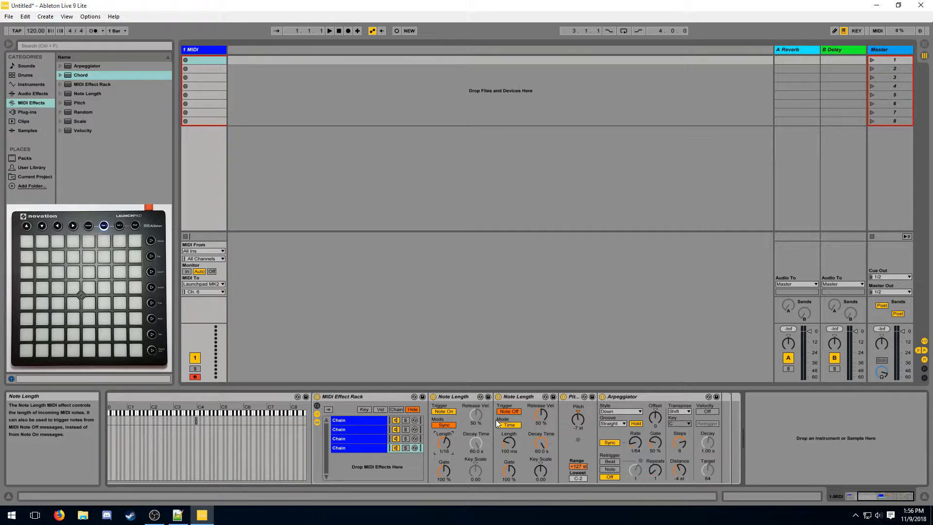
key("Up")
key("Up")
key("Up")
left_click(444, 470)
type("13")
key("Return")
Insert a Chord before the fourth chain's Arpeggiator with Shifts 1–3 at +1, +2, +3 st and Shifts 4–6 at +33, +34, +35 st.
left_click_drag(604, 430, 604, 431)
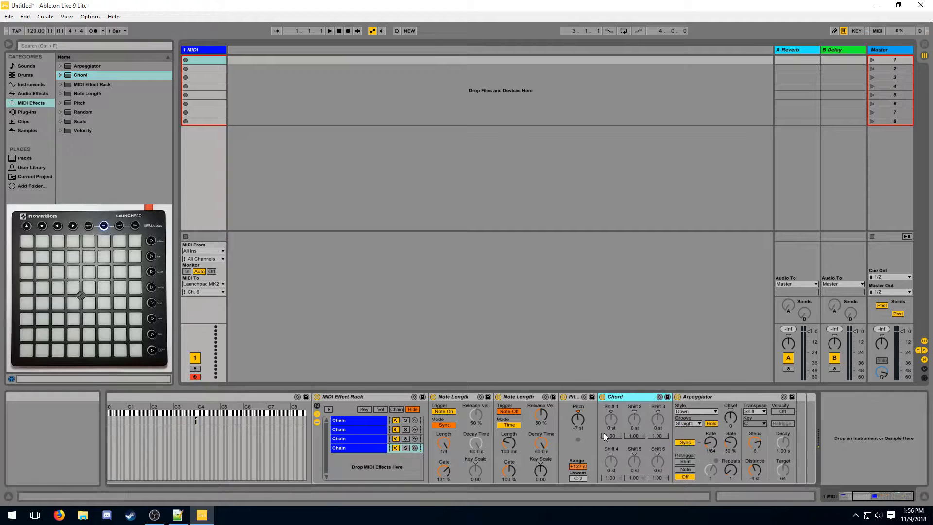
left_click(610, 419)
type("1")
left_click(633, 418)
type("233")
left_click(639, 456)
left_click(657, 460)
type("35")
Reset the fourth chain's Arpeggiator to 0 Steps and a +12 st Distance, and set its Style to Up.
left_click(755, 446)
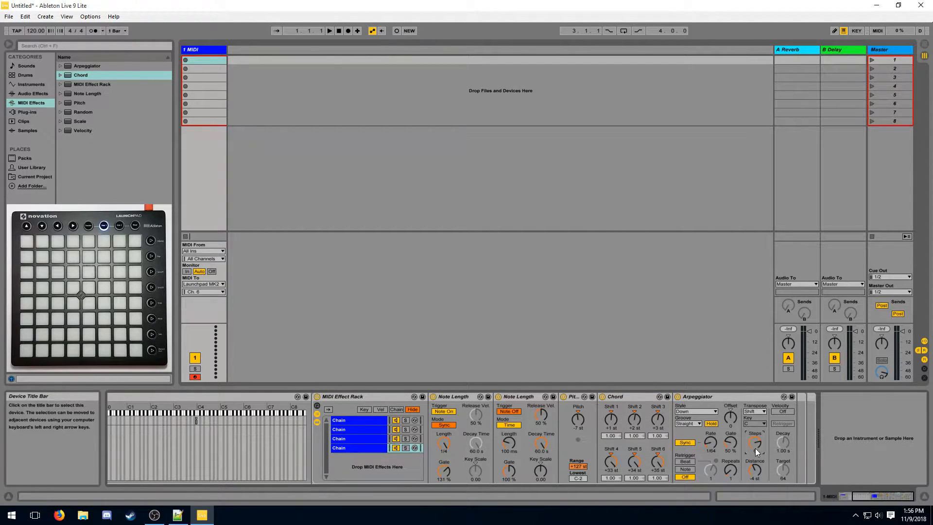
key("Delete")
left_click(755, 469)
key("Delete")
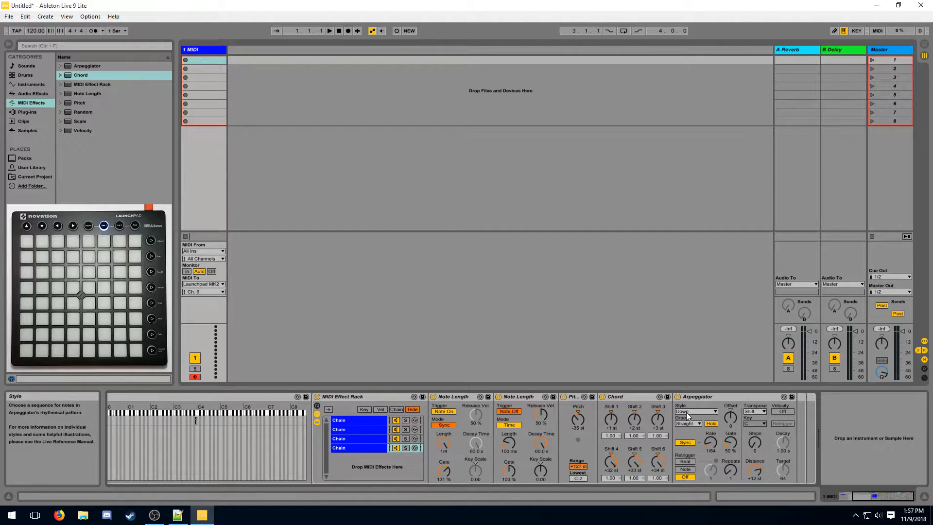
left_click(690, 412)
left_click(685, 281)
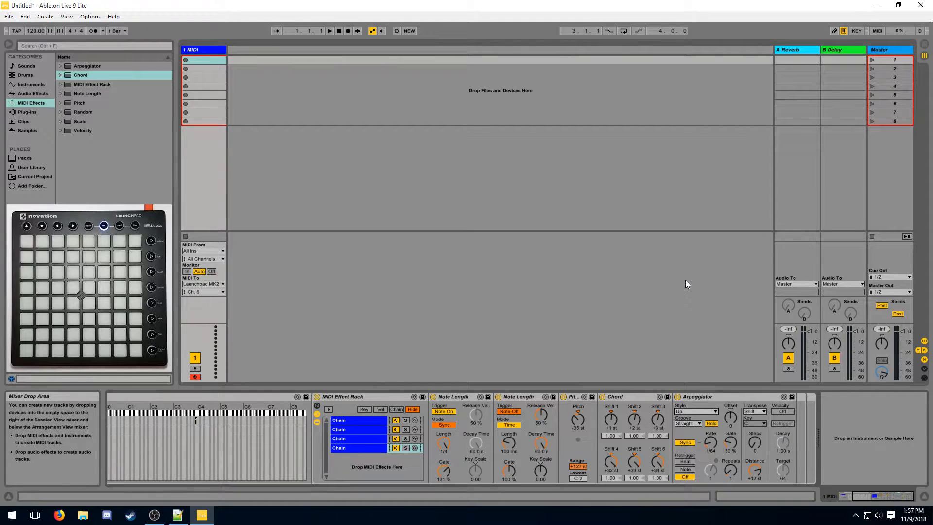
left_click(458, 396)
left_click(512, 397)
left_click(473, 395)
key("Right")
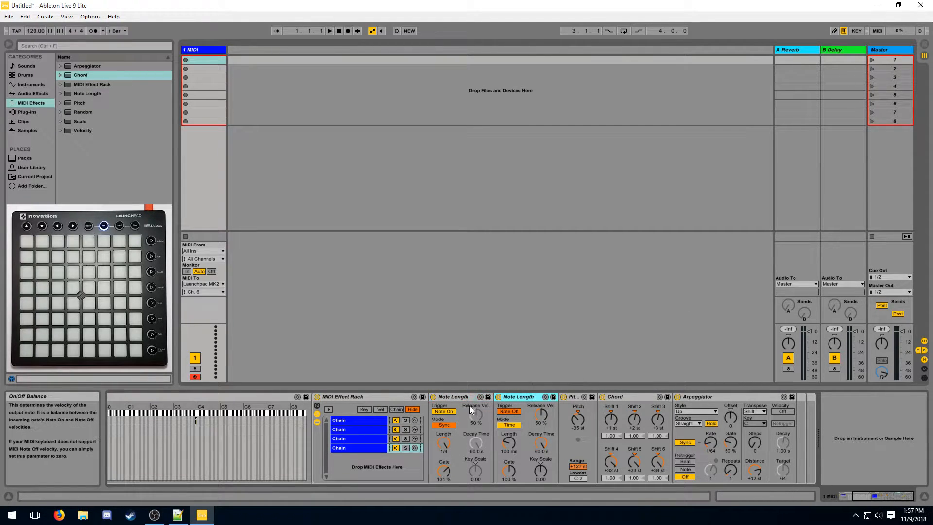
left_click(444, 443)
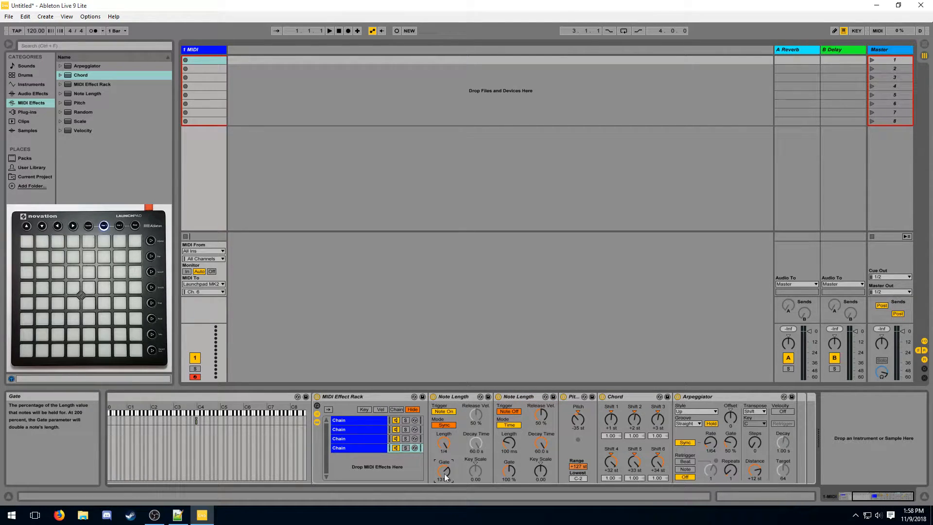
left_click_drag(449, 480, 449, 442)
Add an Arpeggiator to the rack's chain with Hold on, a 1/64 Rate and Repeats at 1.
left_click(94, 66)
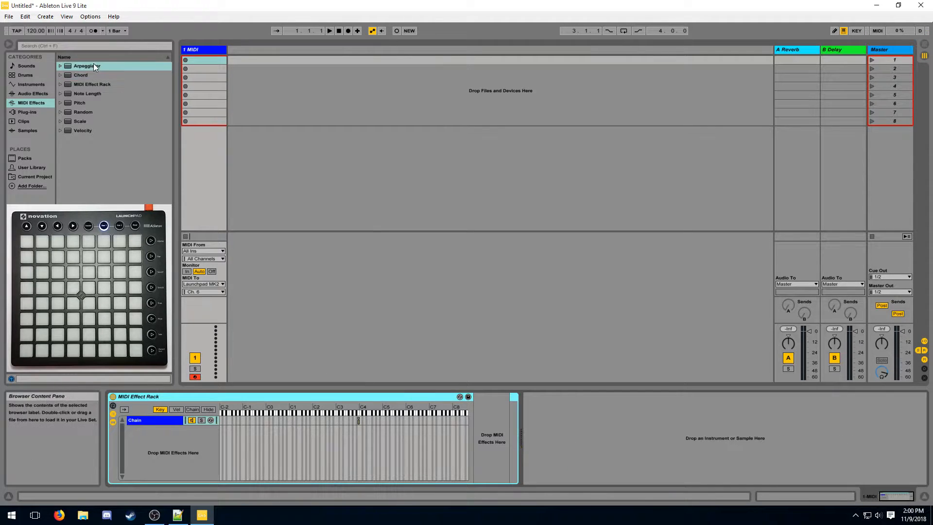
left_click_drag(95, 67, 523, 433)
left_click(511, 442)
left_click(512, 423)
left_click_drag(531, 469, 538, 472)
Insert a Chord before the Arpeggiator with Shifts 1–3 at +1, +2 and +3 st.
left_click_drag(81, 75, 492, 422)
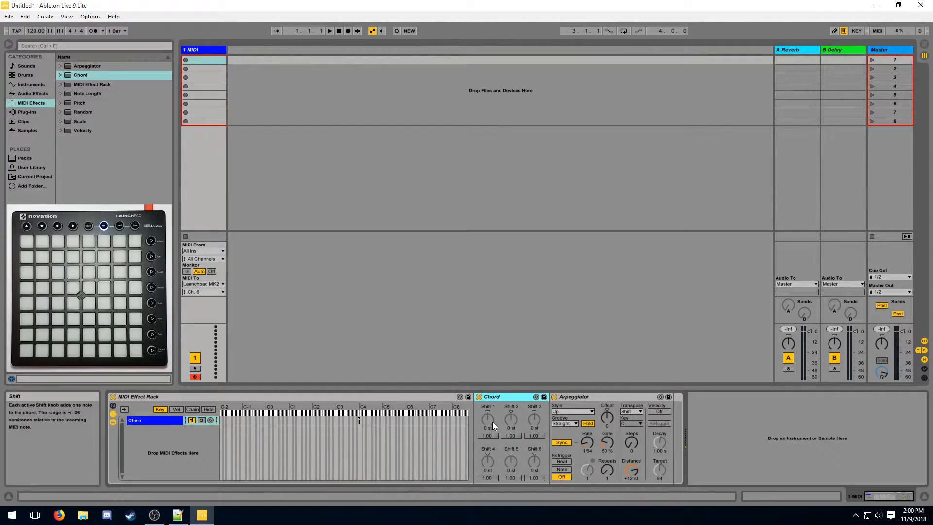
left_click(493, 422)
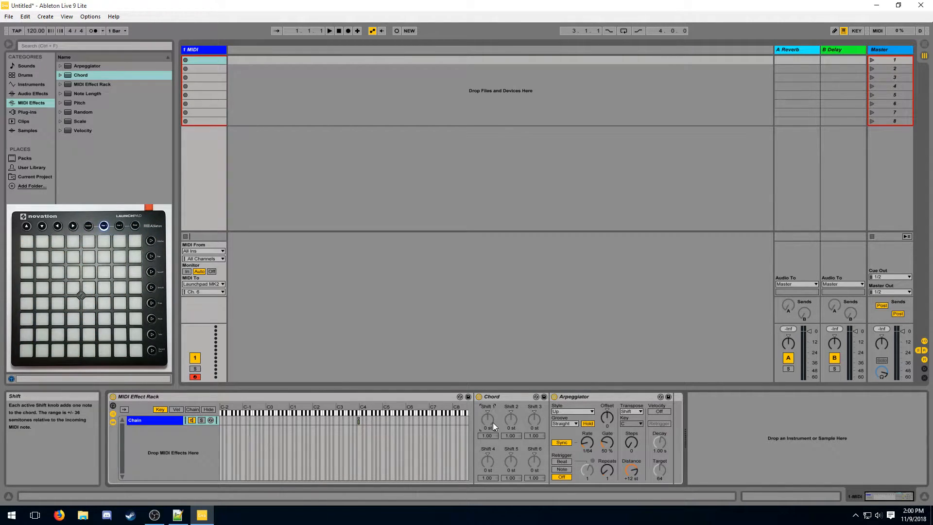
Duplicate the Chord and set the copy's Shifts 1–6 to +4, +8, +12, +16, +20 and +24 st.
left_click(525, 399)
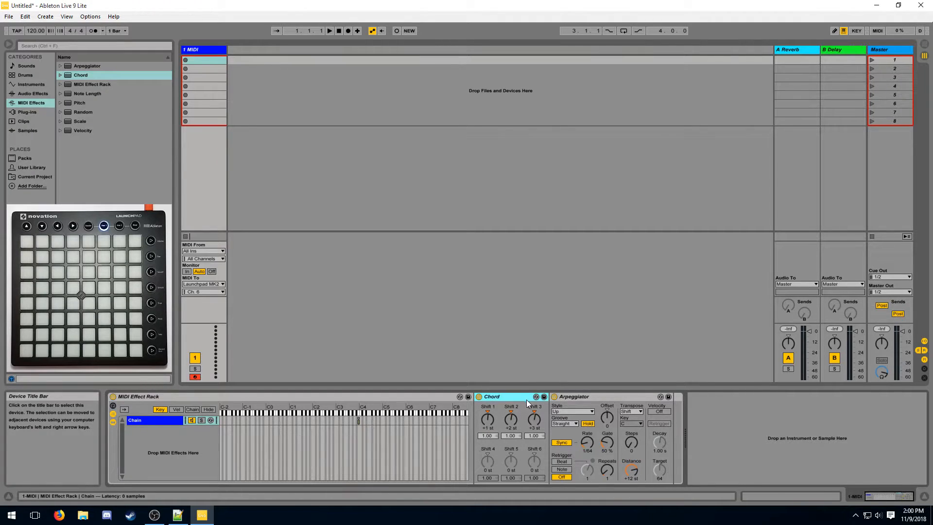
key("ctrl+d")
left_click(567, 458)
type("16")
left_click(588, 460)
type("20")
left_click(613, 460)
type("24 st")
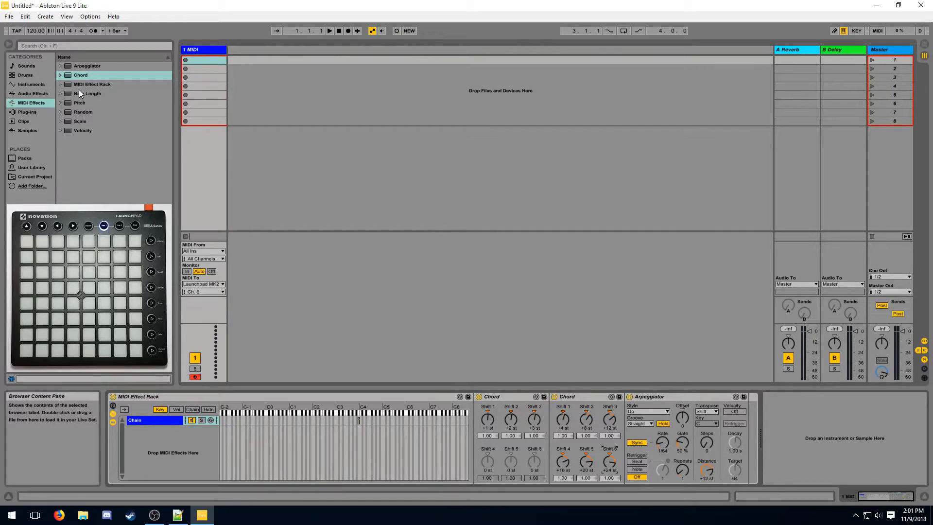
Add a MIDI Effect Rack after the Arpeggiator and create a chain in it with its key zone limited to B3.
left_click(734, 434)
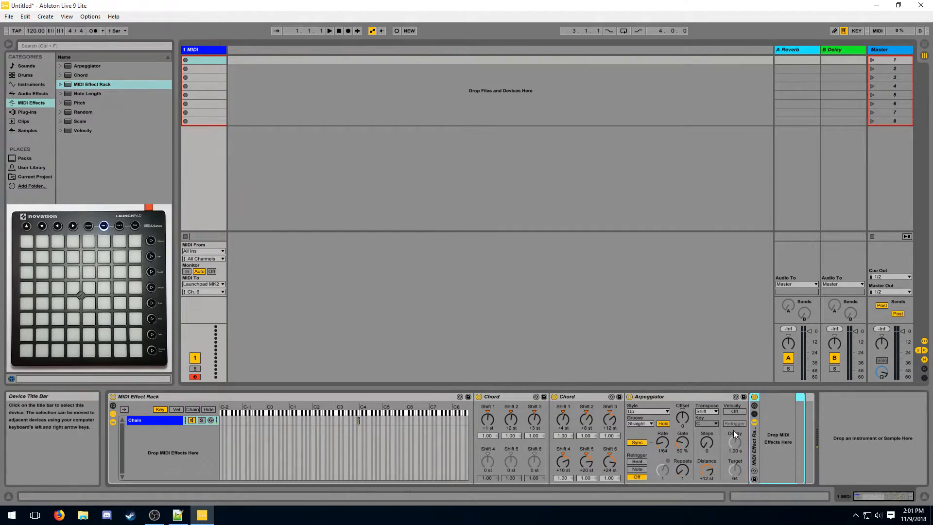
left_click(753, 414)
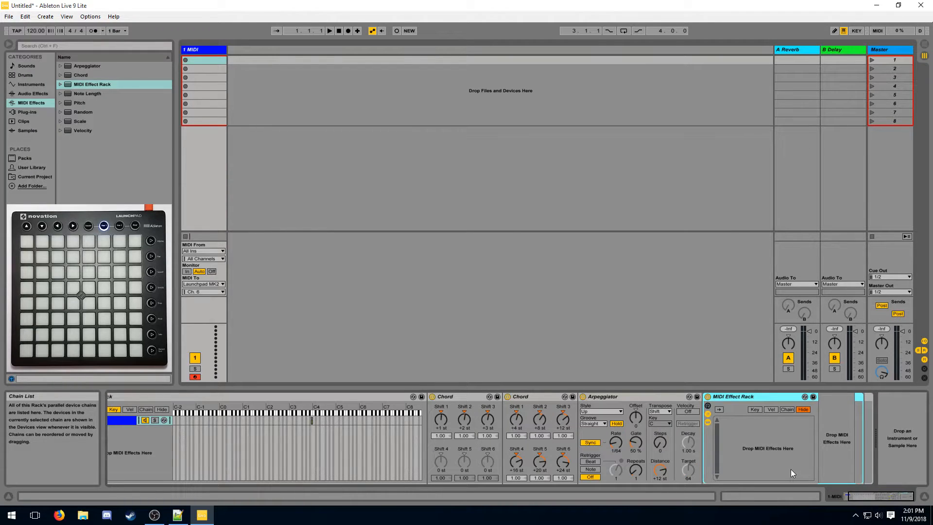
left_click(80, 102)
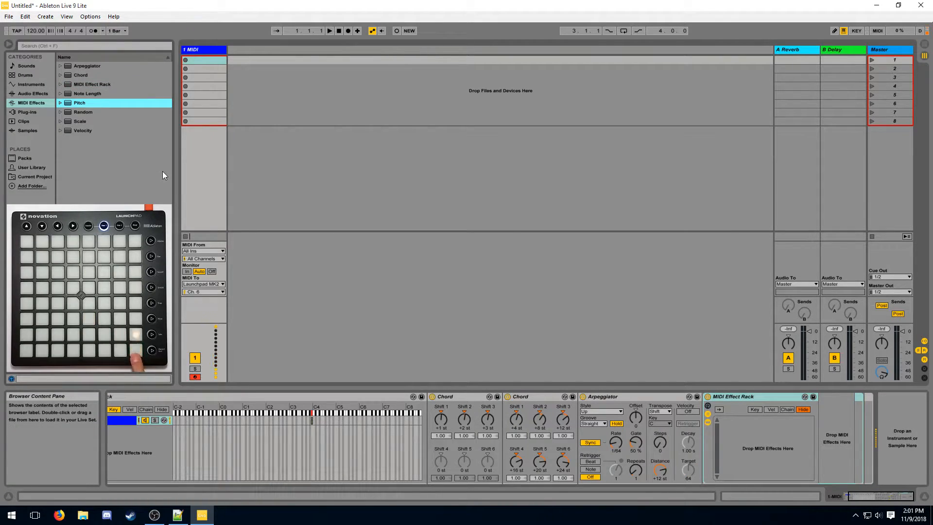
right_click(758, 448)
left_click(768, 463)
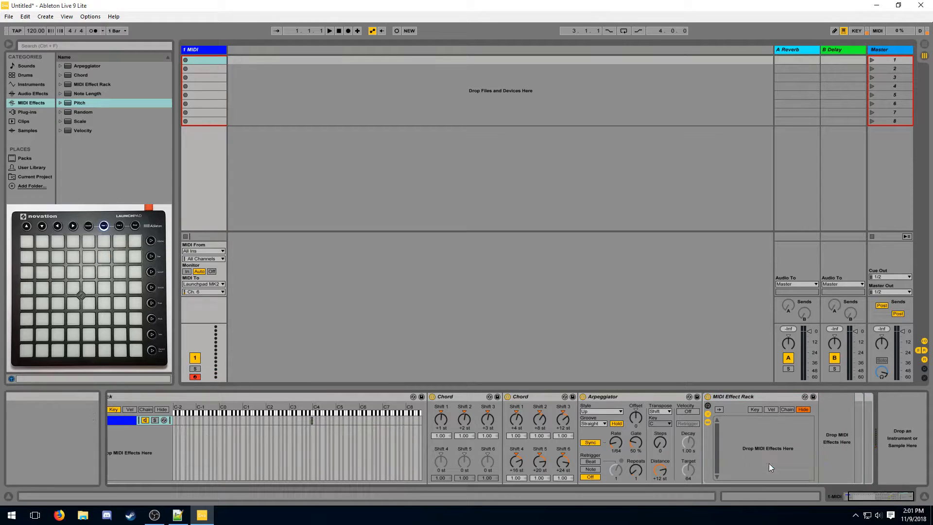
left_click(753, 409)
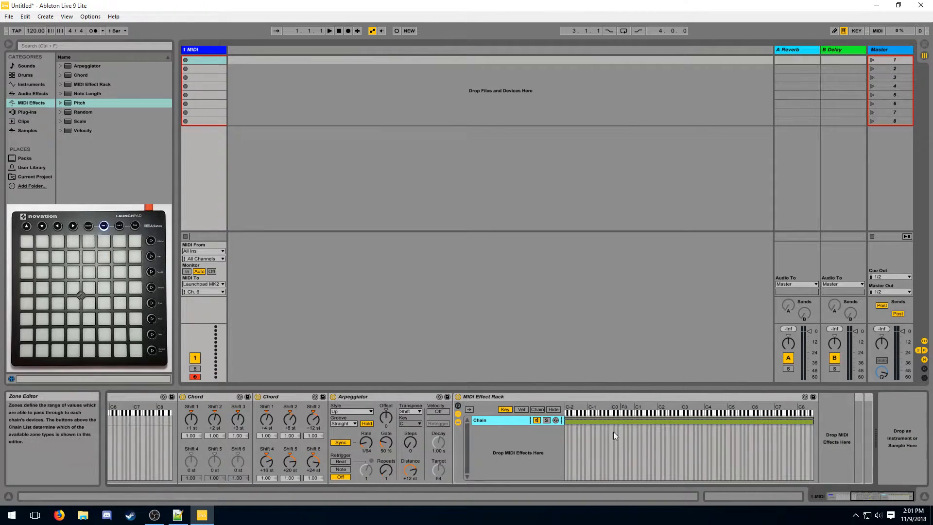
left_click_drag(567, 423, 708, 423)
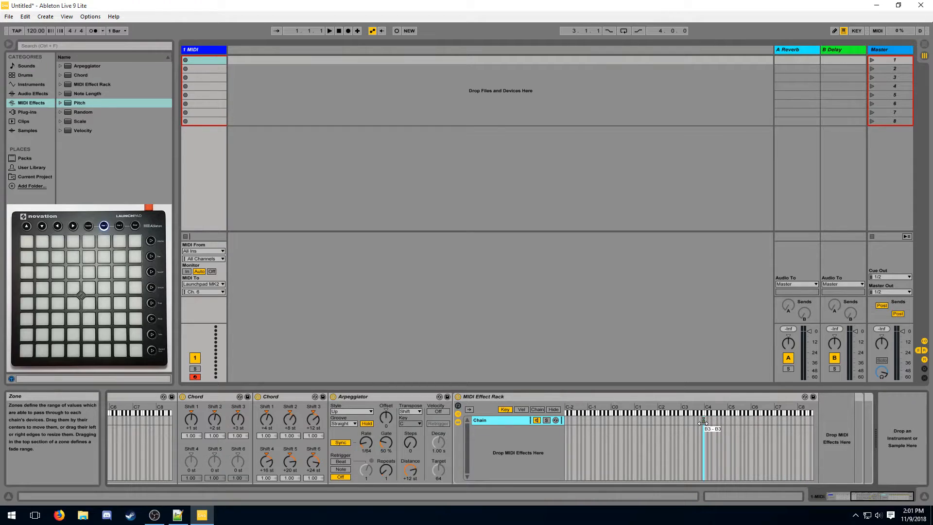
Duplicate the nested rack's chain, move the copy's key zone one note higher and add a Pitch device set to +3 st.
left_click(522, 419)
key("ctrl+d")
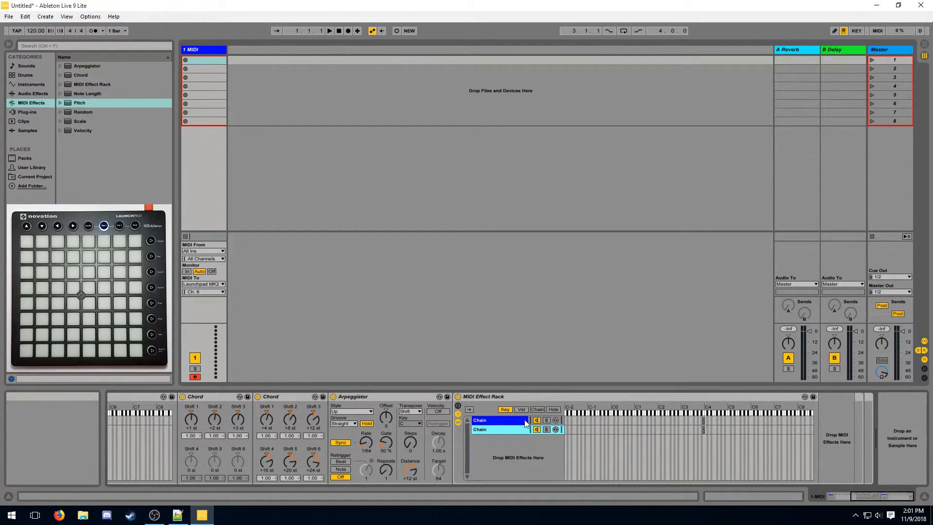
left_click_drag(82, 103, 834, 434)
left_click_drag(838, 420, 838, 417)
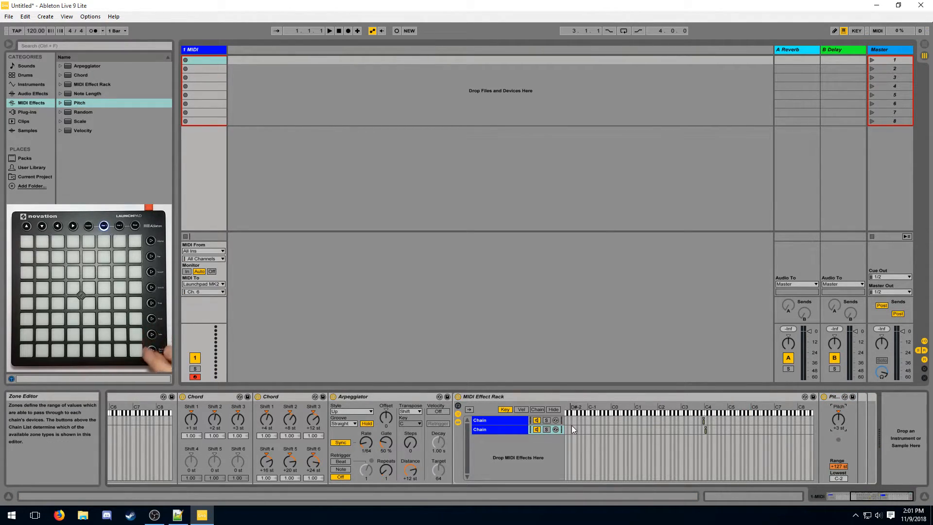
Create the third and fourth chains as duplicates, each key zone one note higher, with Pitch at +6 st and +9 st.
key("ctrl+d")
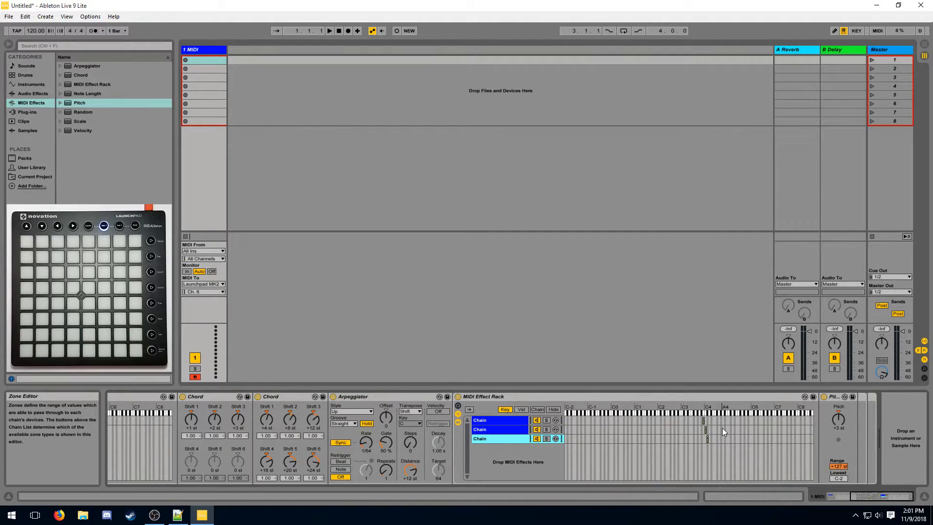
left_click_drag(838, 420, 838, 416)
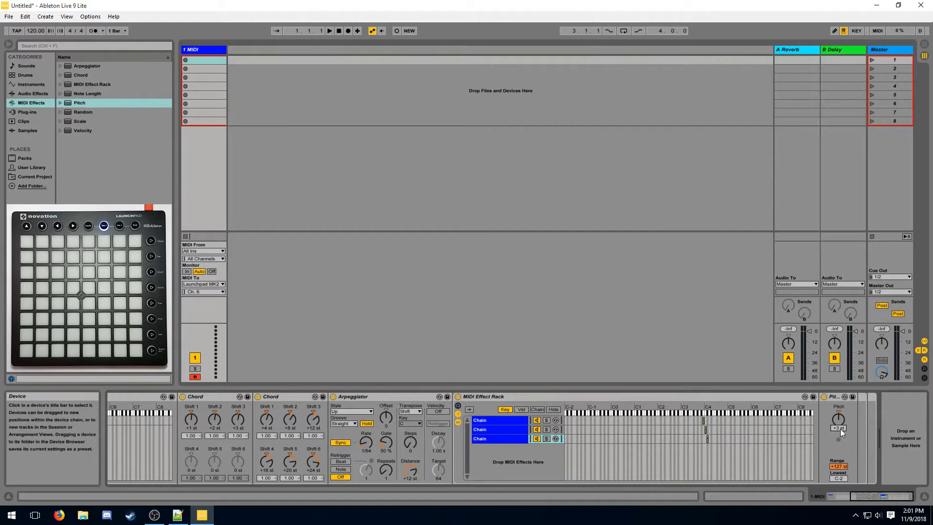
left_click(521, 440)
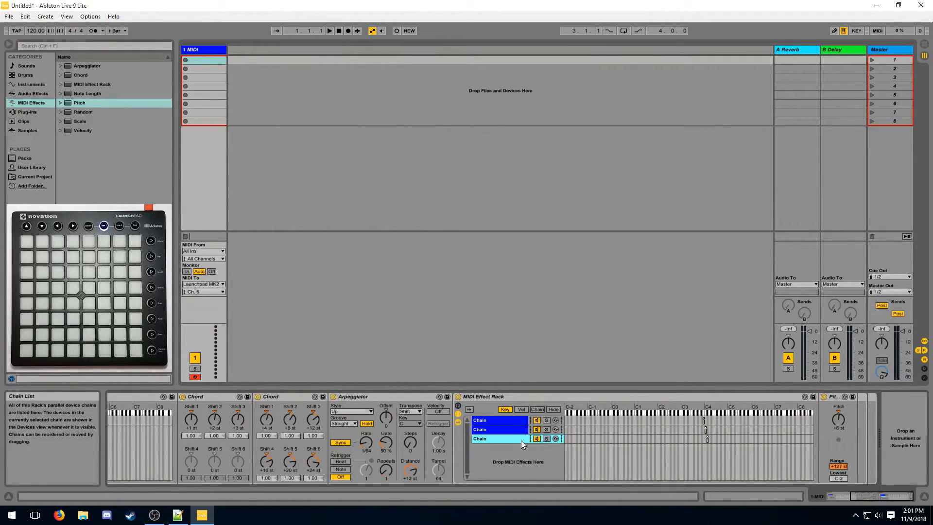
key("ctrl+d")
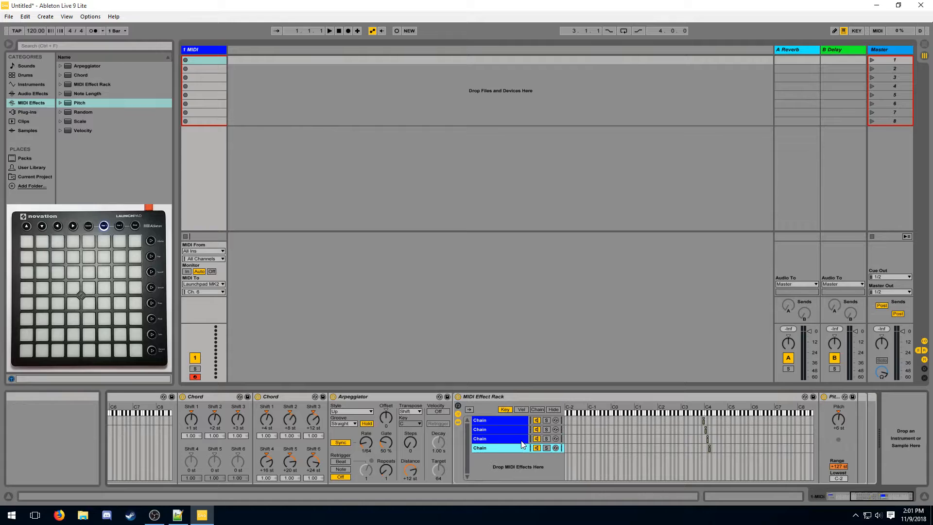
left_click(845, 414)
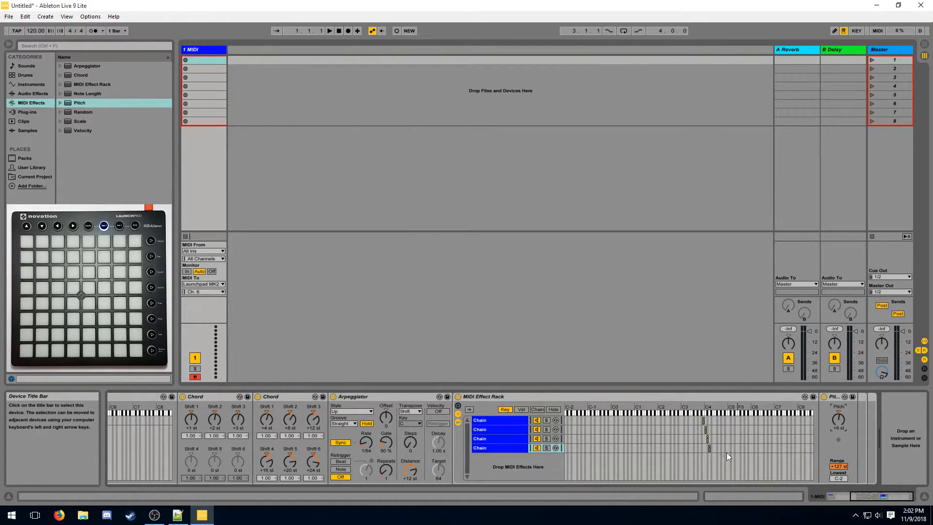
Duplicate the fourth chain, move the copy's key zone one note higher and set its Pitch to +12 st.
left_click(524, 448)
key("ctrl+d")
key("Right")
left_click(838, 420)
type("12")
key("Return")
Duplicate the fifth chain, move the copy's key zone one note higher and set its Pitch to +15 st.
left_click(525, 457)
key("ctrl+d")
key("Right")
left_click(840, 421)
type("15")
key("Return")
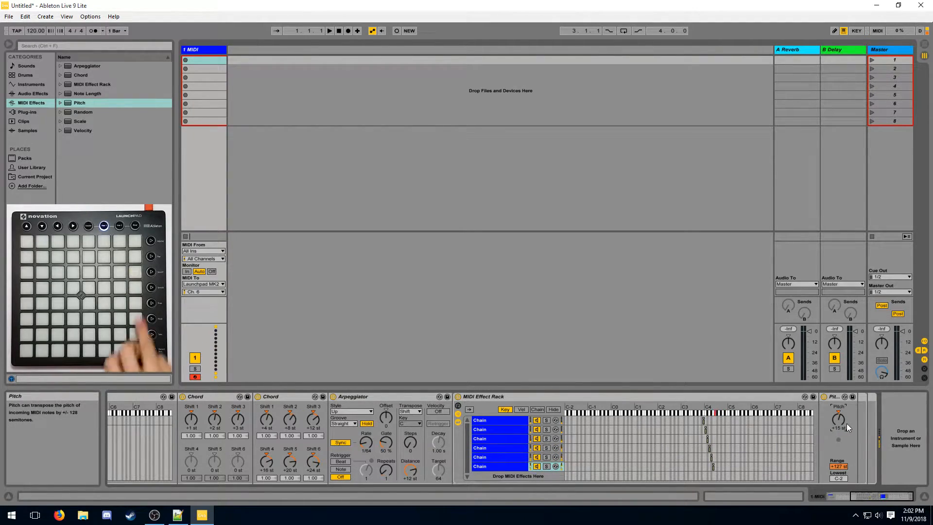
Create the seventh and eighth chains as duplicates, each key zone one note higher, with Pitch at +18 st and +21 st.
left_click(515, 466)
key("ctrl+d")
key("Right")
left_click(840, 421)
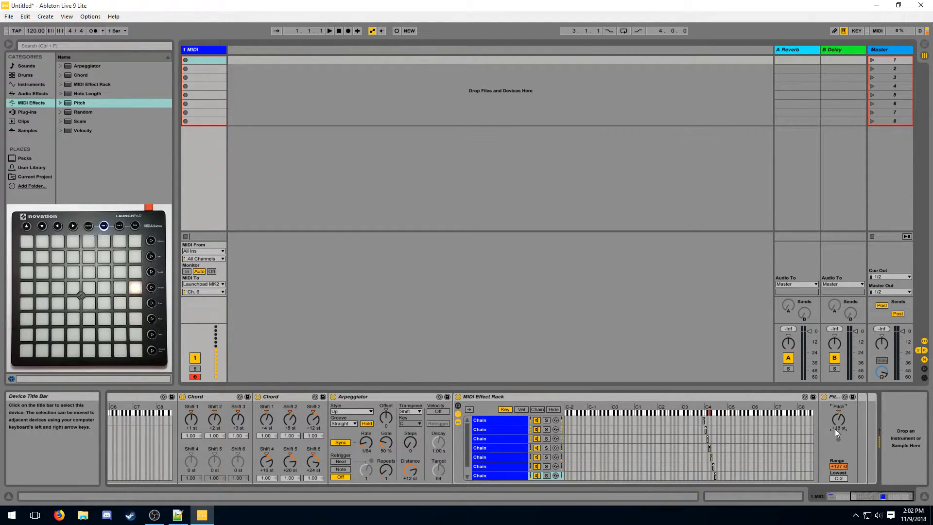
left_click(641, 475)
left_click(850, 418)
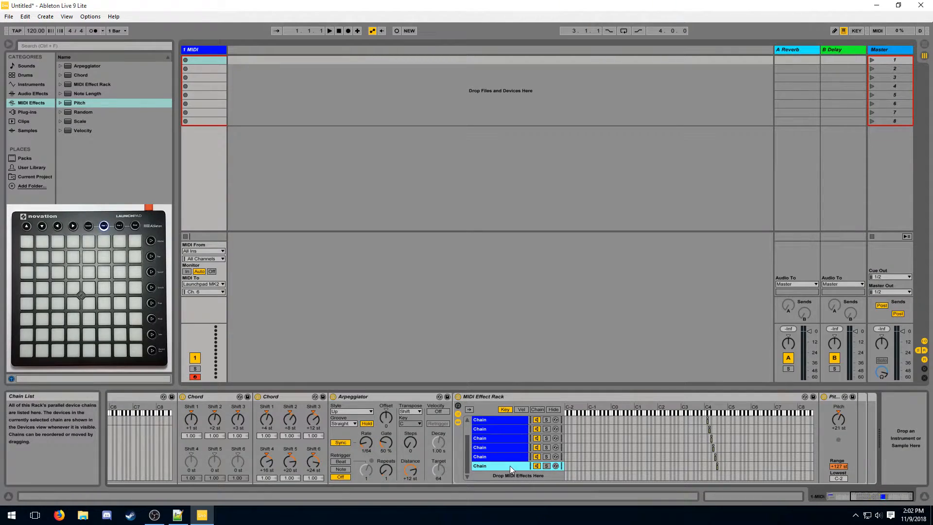
Duplicate the eighth chain, move the copy's key zone one note higher and set its Pitch to +19 st.
key("ctrl+d")
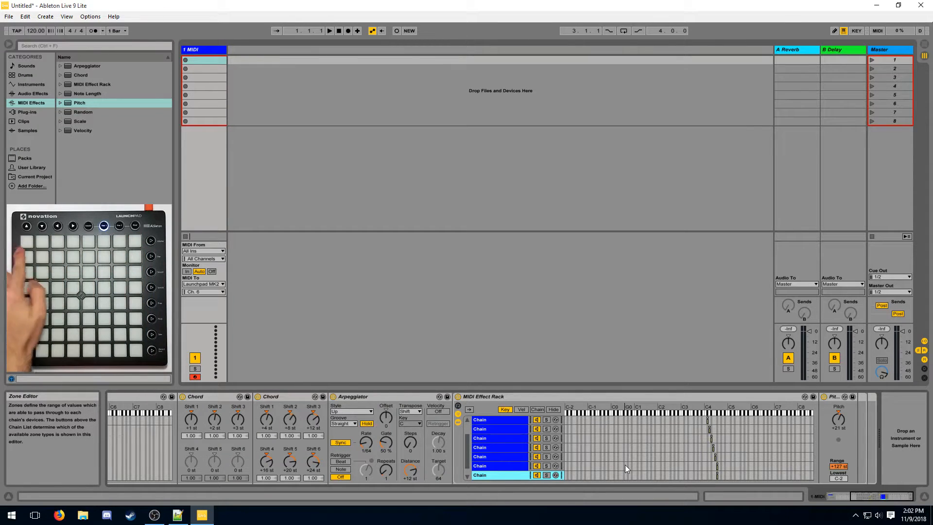
key("Right")
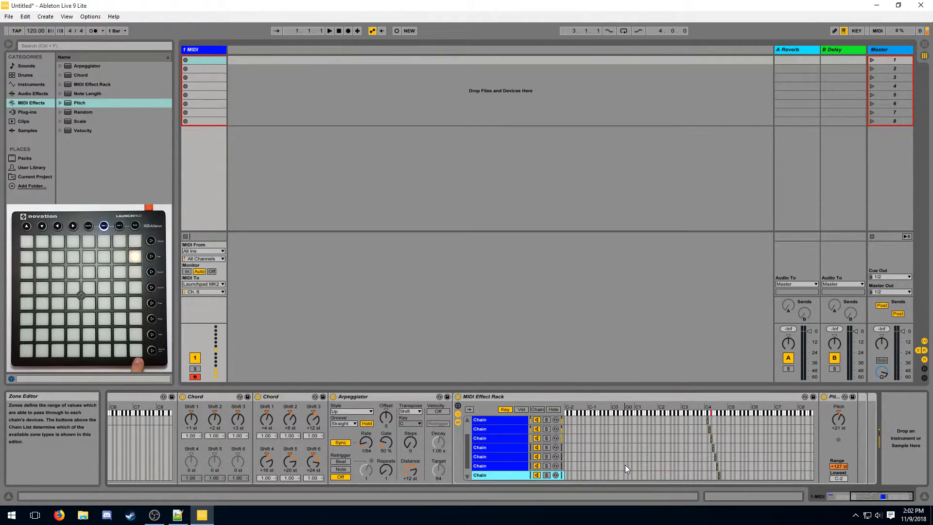
left_click(845, 428)
key("Down")
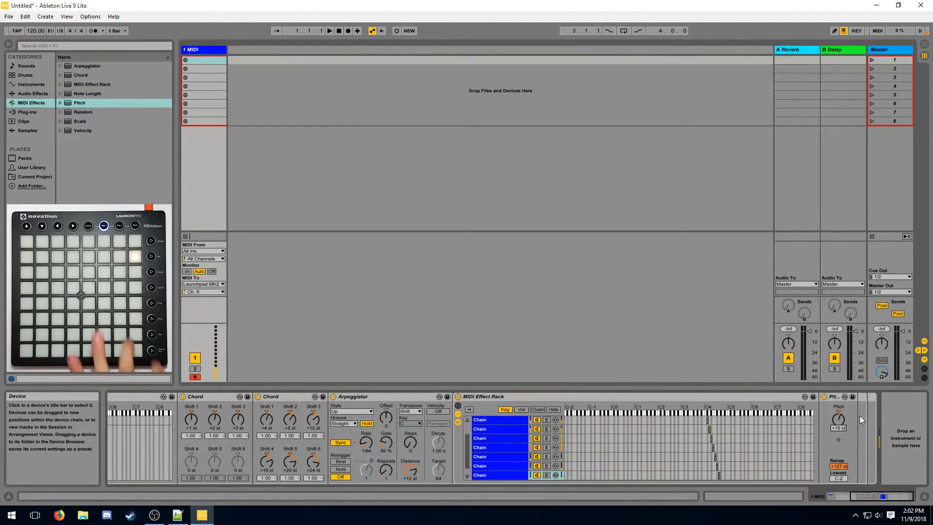
Duplicate the ninth chain, move the copy's key zone one note higher and set its Pitch to +17 st.
left_click(514, 474)
key("Delete")
key("ctrl+z")
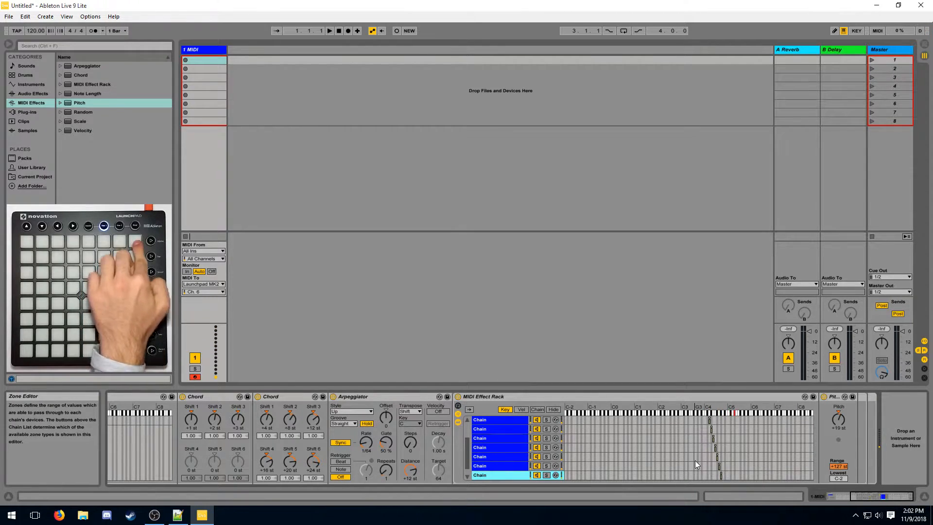
left_click_drag(843, 413, 846, 414)
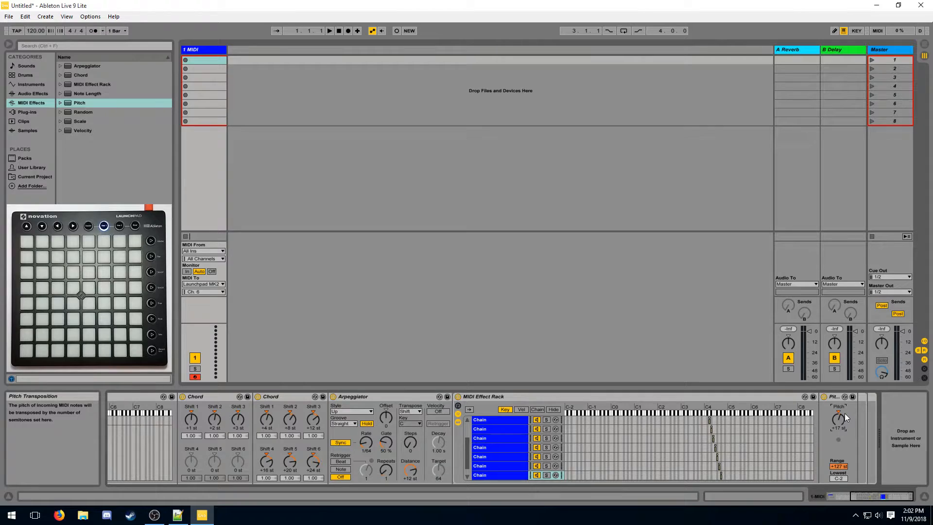
Duplicate the tenth chain of the nested MIDI Effect Rack.
left_click(535, 475)
key("Delete")
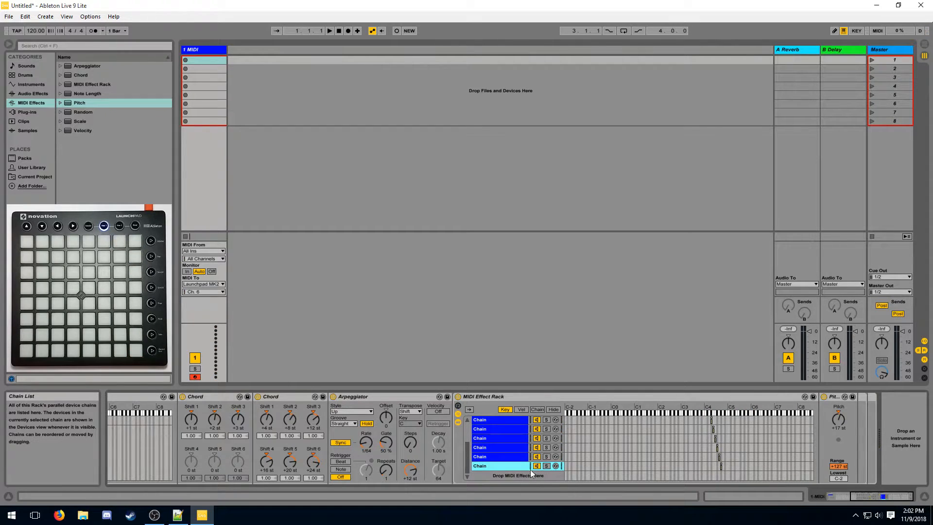
key("ctrl+z")
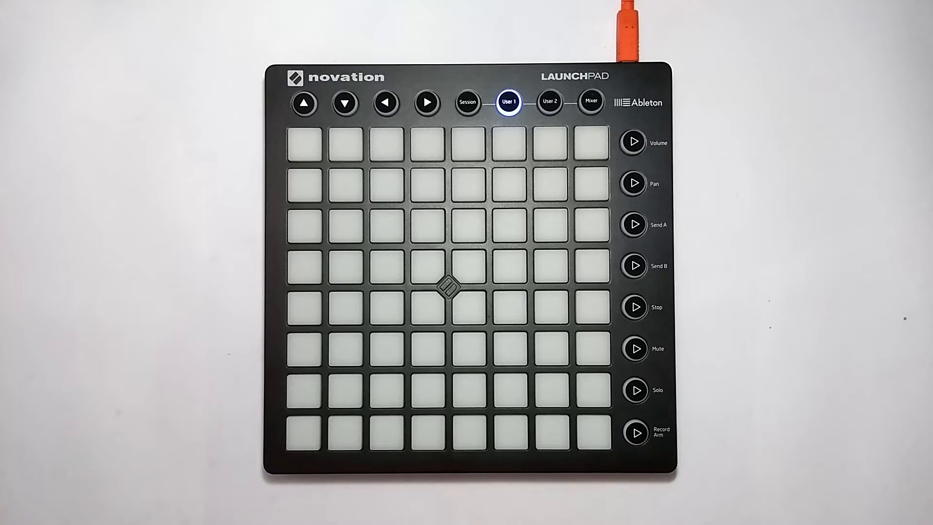
Duplicate the last chain, whose Pitch is -21 st, move the copy's key zone one note higher and set its Pitch to -26 st.
left_click(517, 466)
key("Delete")
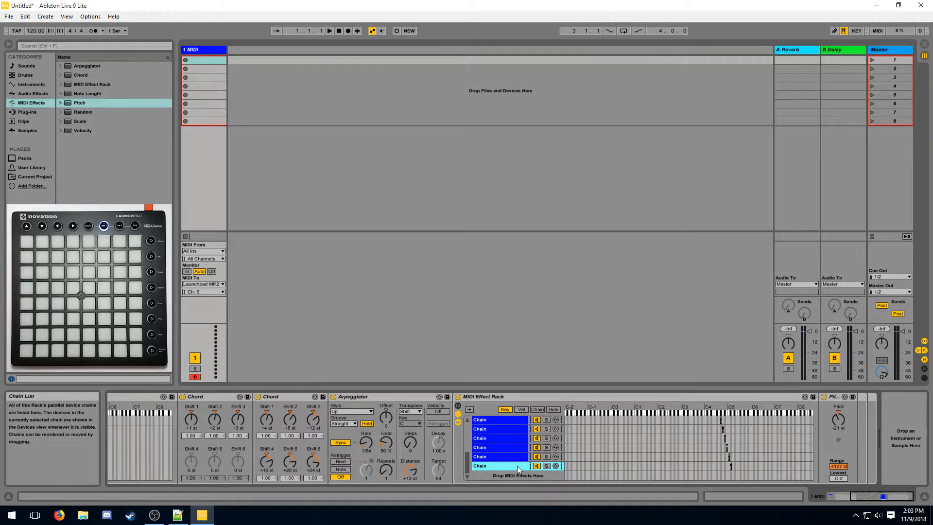
key("ctrl+d")
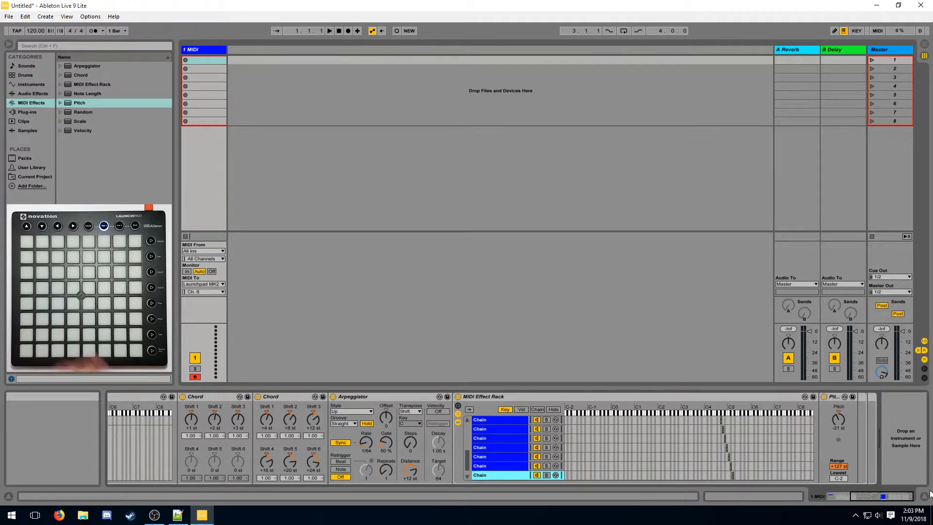
left_click(838, 418)
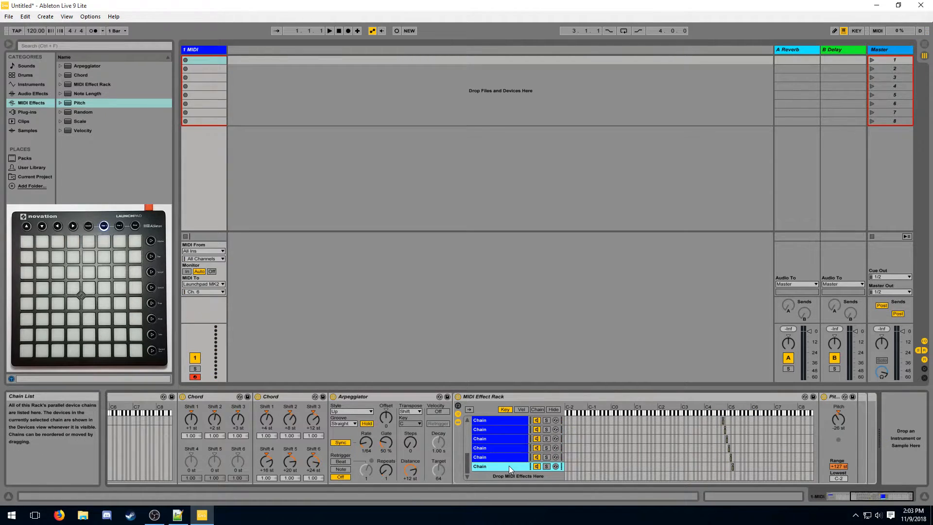
Add two more duplicates of the last chain, each key zone one note higher, with Pitch at -31 st and -36 st.
key("ctrl+d")
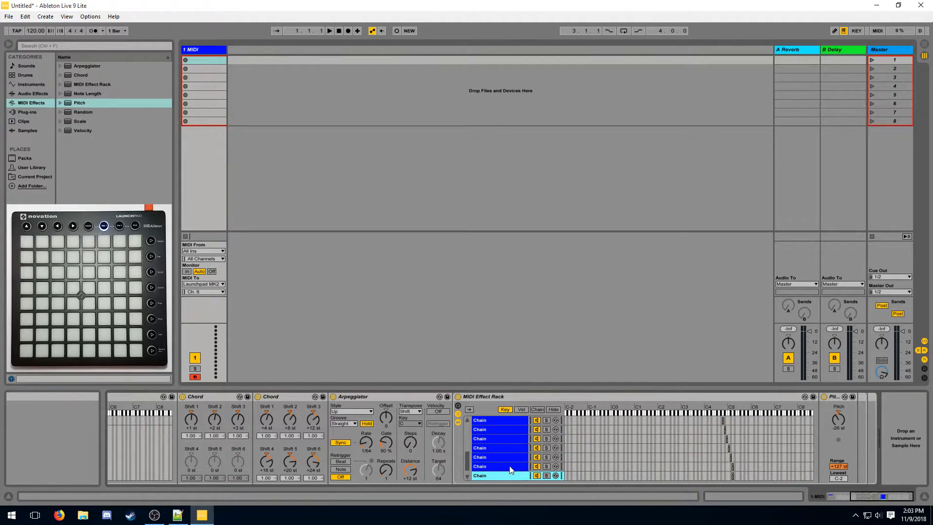
left_click(840, 419)
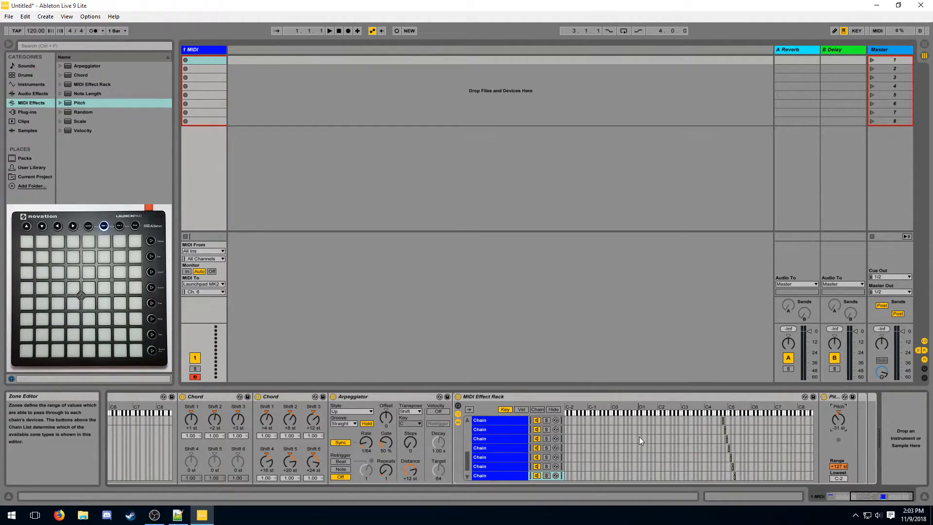
scroll(571, 468, "down", 1)
left_click(515, 465)
key("ctrl+d")
left_click(839, 426)
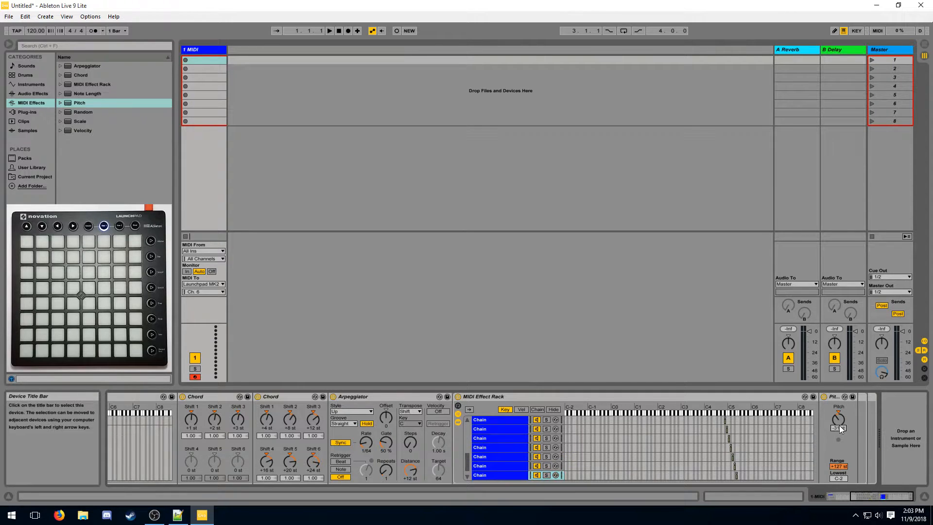
Duplicate the last chain, move the copy's key zone one note higher and set its Pitch to -41 st.
left_click(517, 476)
key("ctrl+d")
left_click_drag(737, 477, 739, 477)
left_click(839, 416)
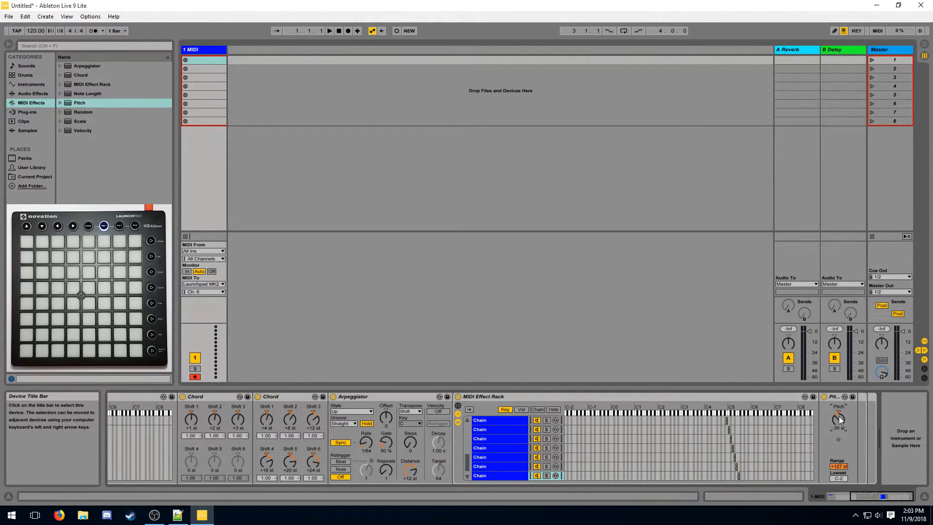
Add two more duplicates of the last chain, each with its key zone one note higher and its Pitch 5 st lower.
left_click(511, 477)
left_click_drag(739, 477, 740, 476)
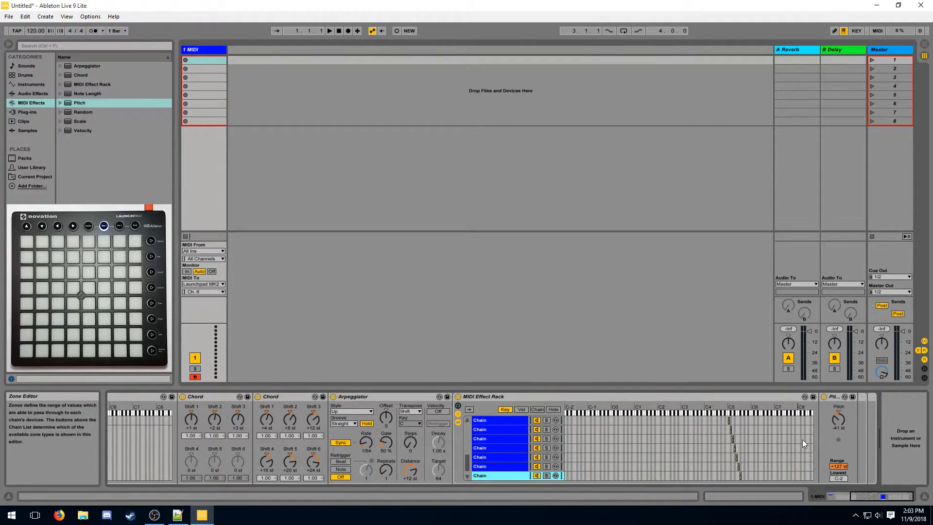
left_click(837, 423)
left_click(511, 476)
key("ctrl+d")
left_click_drag(741, 476, 742, 477)
left_click(833, 422)
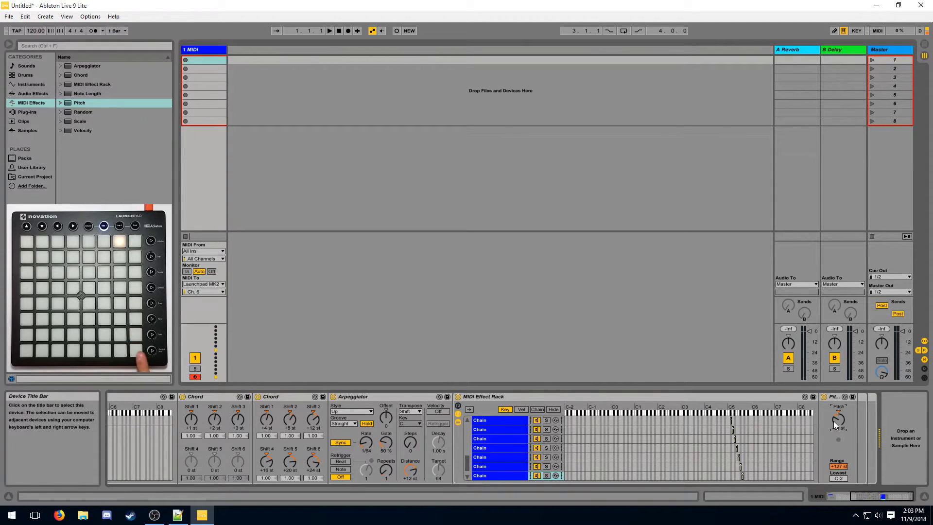
Duplicate the last chain, shift the copy's key zone up one note and set its Pitch to -56 st.
scroll(668, 452, "down", 1)
left_click(522, 466)
key("ctrl+d")
left_click_drag(742, 476, 744, 475)
left_click(837, 424)
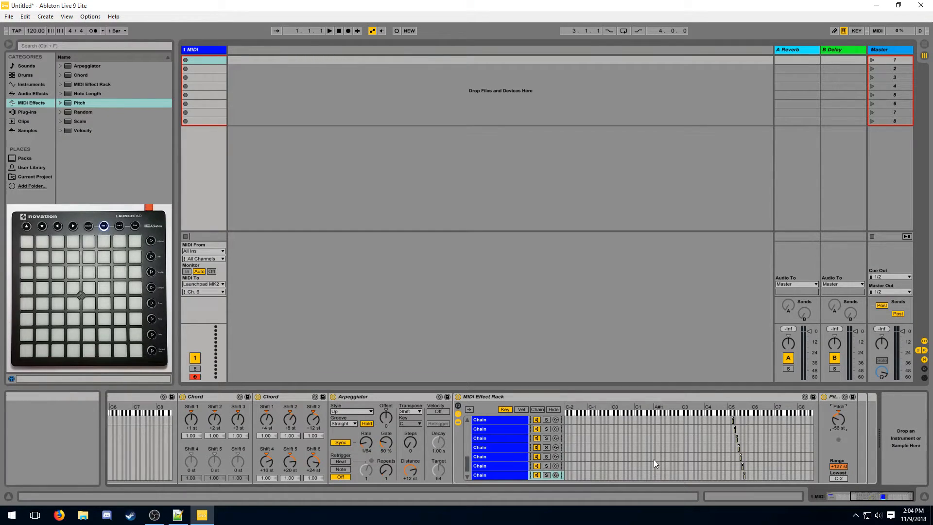
scroll(673, 462, "down", 1)
left_click(503, 459)
left_click(503, 464)
key("ctrl+d")
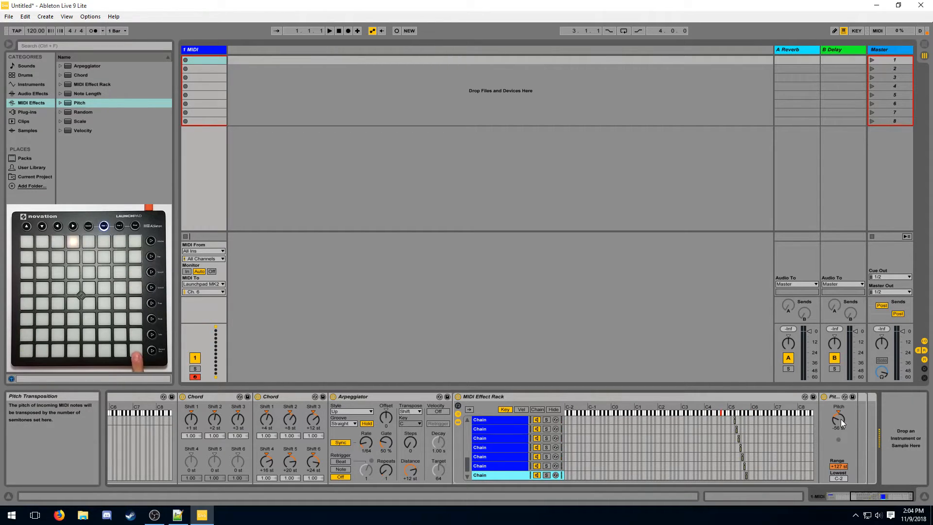
key("Delete")
key("ctrl+d")
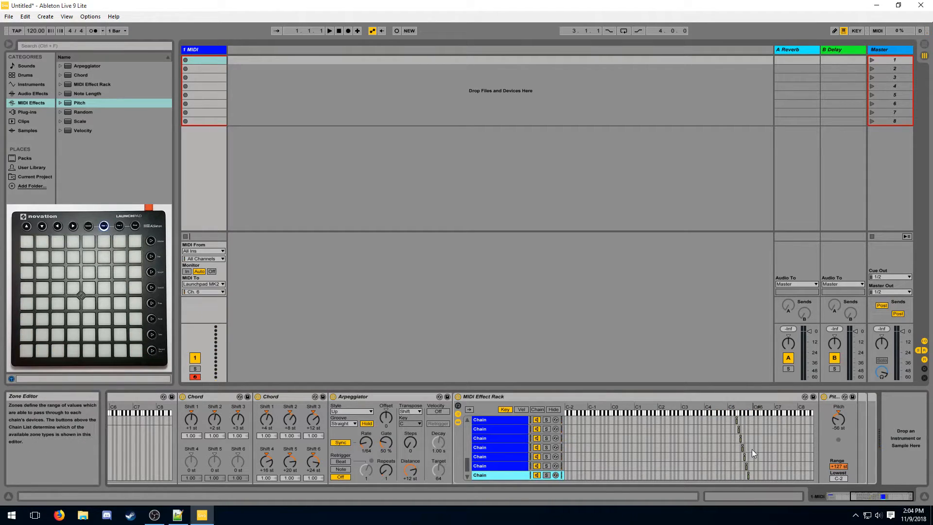
left_click(518, 470)
left_click(517, 475)
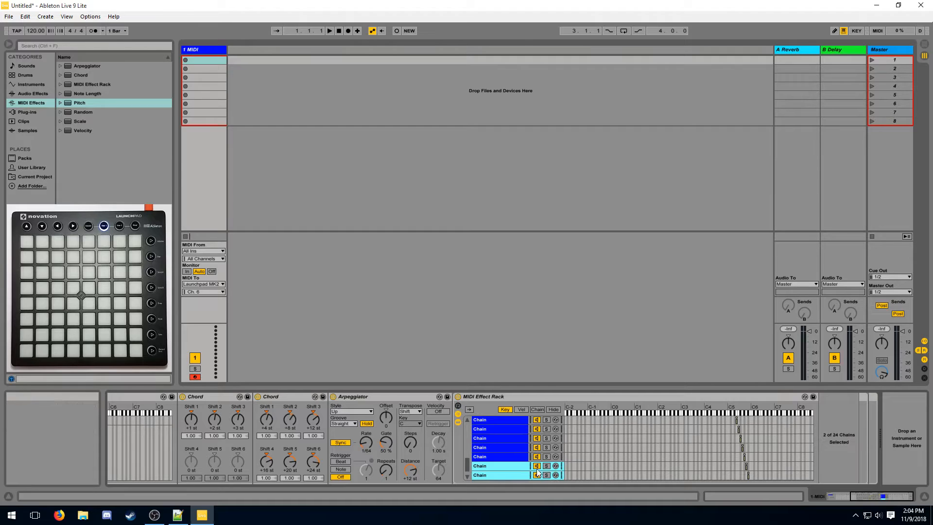
key("Delete")
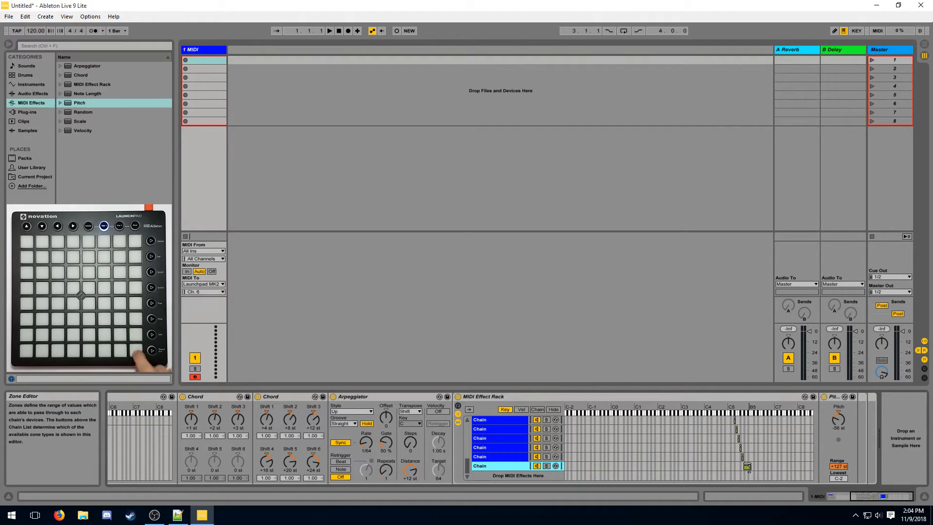
Duplicate the last chain with the wide key zone, place the copy's key zone directly above it and set its Pitch to -28 st.
key("ctrl+d")
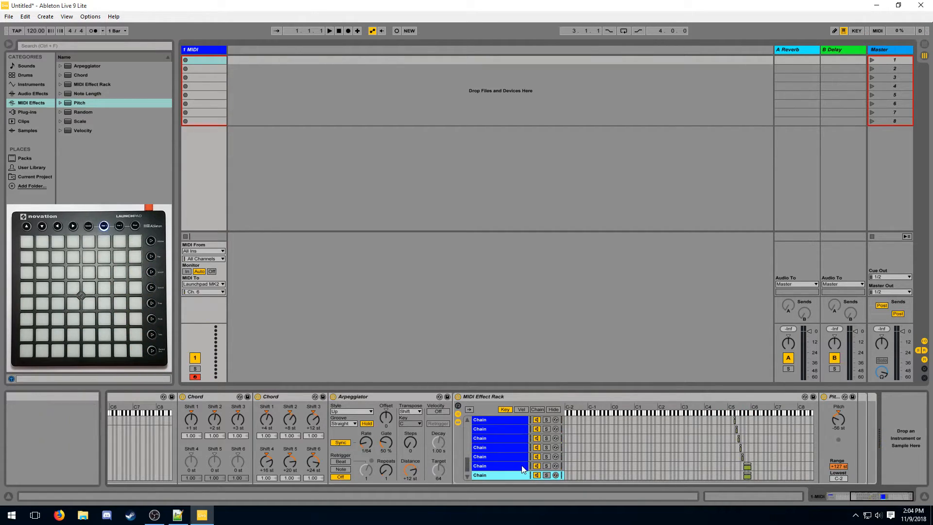
left_click_drag(748, 477, 755, 477)
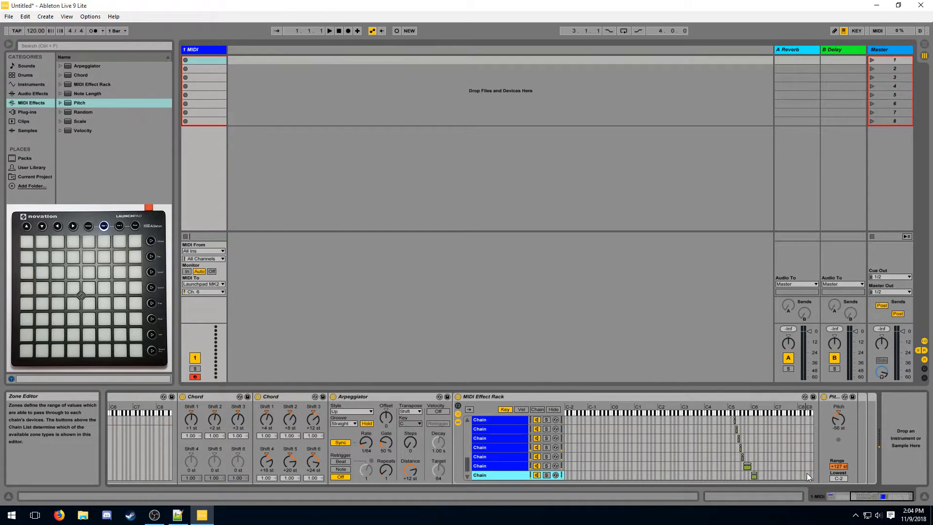
left_click(838, 412)
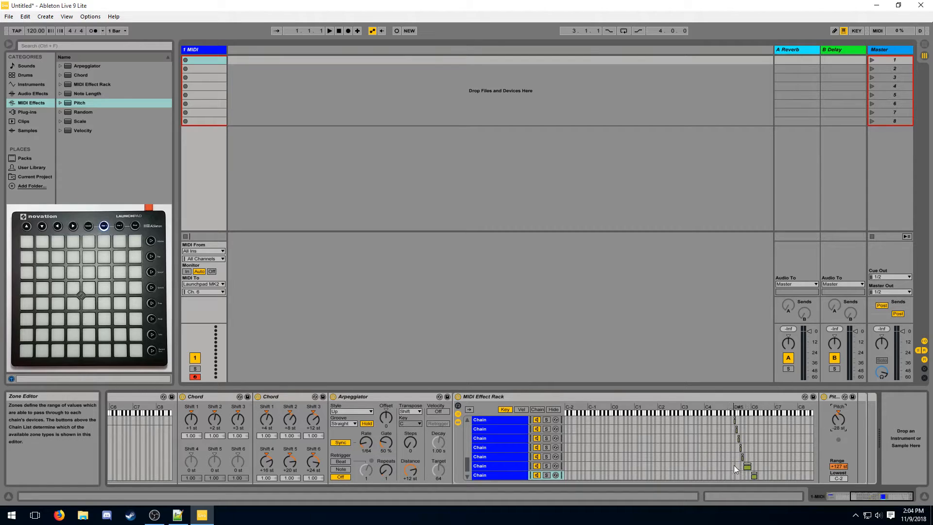
Add a Chord device to the first chain of the rack and set its Shift 1 to +3 st.
scroll(707, 433, "up", 2)
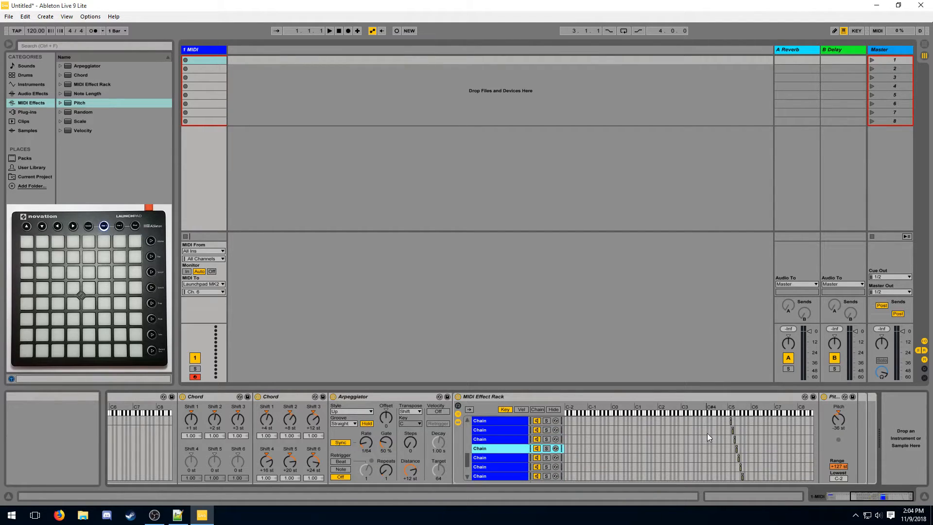
scroll(707, 433, "down", 3)
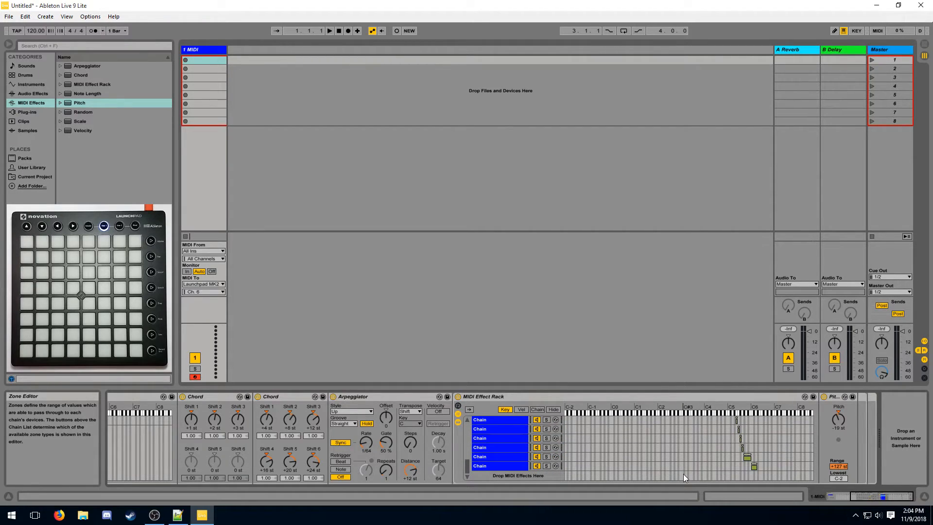
scroll(683, 473, "up", 3)
left_click(689, 423)
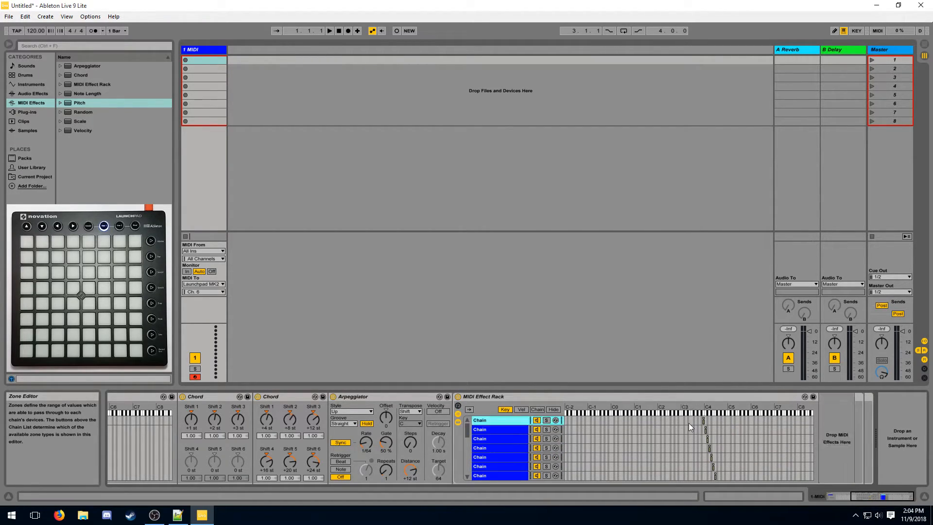
left_click_drag(80, 75, 847, 436)
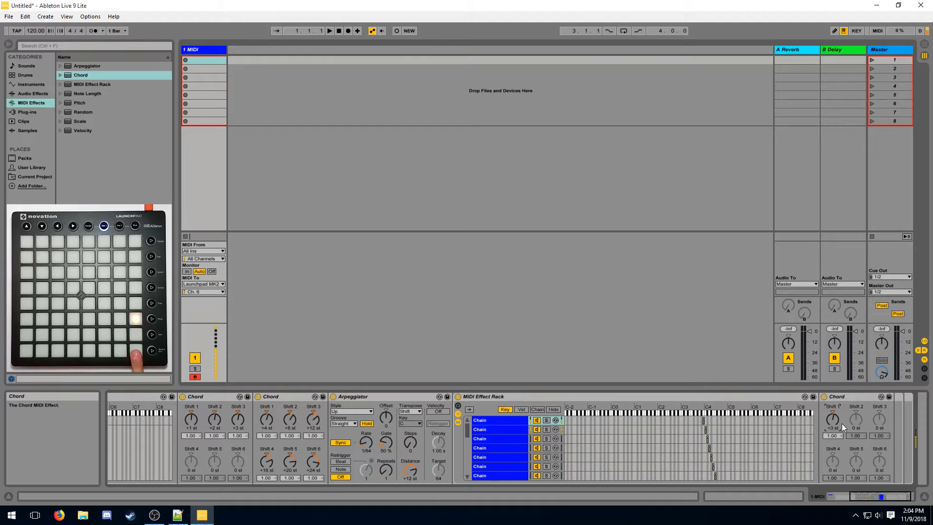
Copy the first chain's Chord device into the second chain, after its Pitch device.
left_click(843, 396)
left_click(744, 430)
left_click(861, 413)
key("ctrl+v")
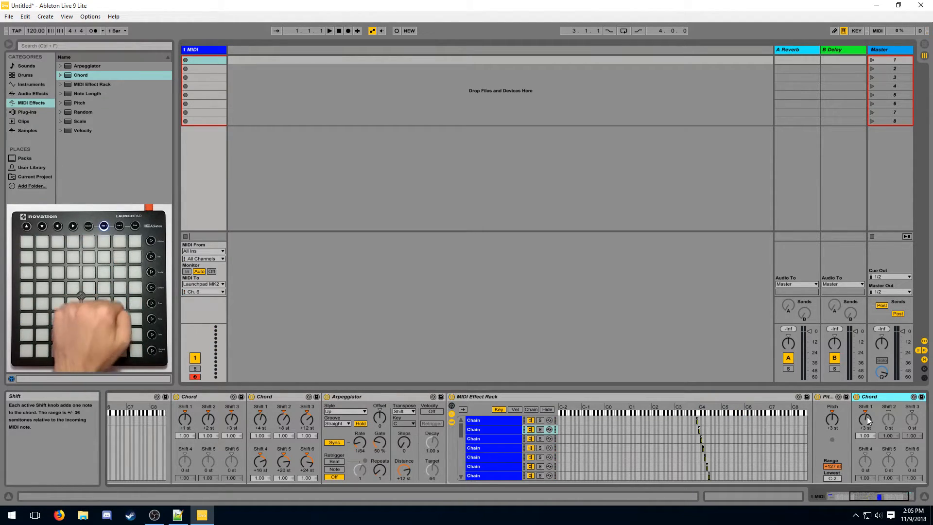
Paste the same Chord device into the third, fourth and fifth chains.
left_click(724, 438)
left_click(854, 414)
key("ctrl+v")
left_click(767, 446)
left_click(852, 426)
key("ctrl+v")
left_click(766, 456)
left_click(854, 425)
key("ctrl+v")
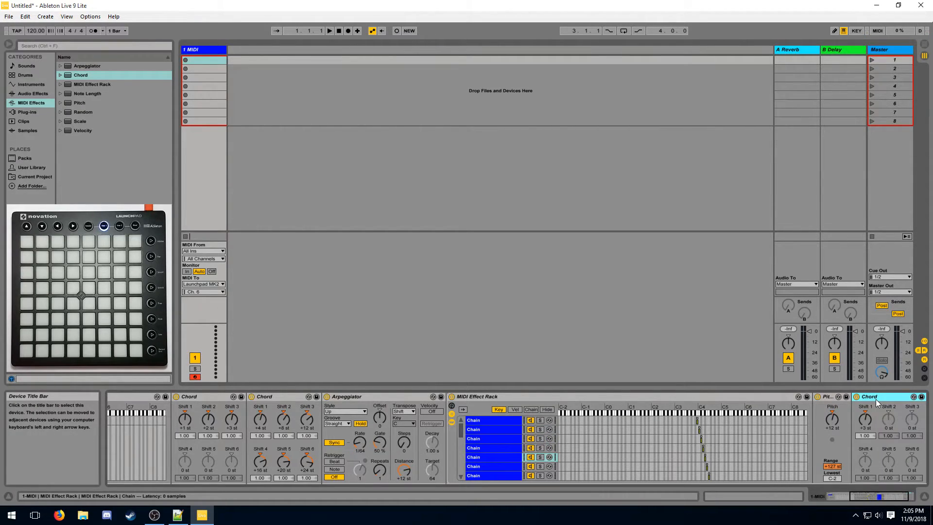
Copy the fifth chain's Chord device into the sixth chain.
left_click(831, 398)
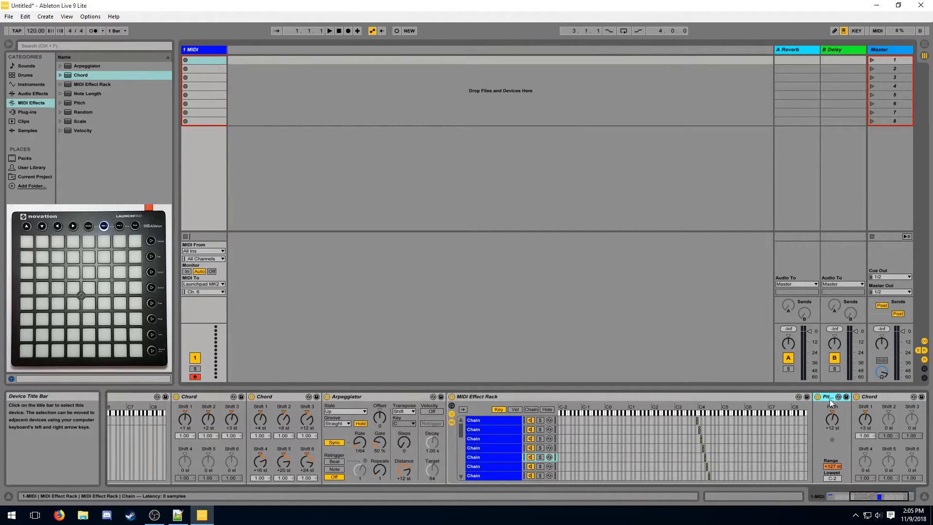
left_click(883, 396)
left_click(777, 466)
key("ctrl+v")
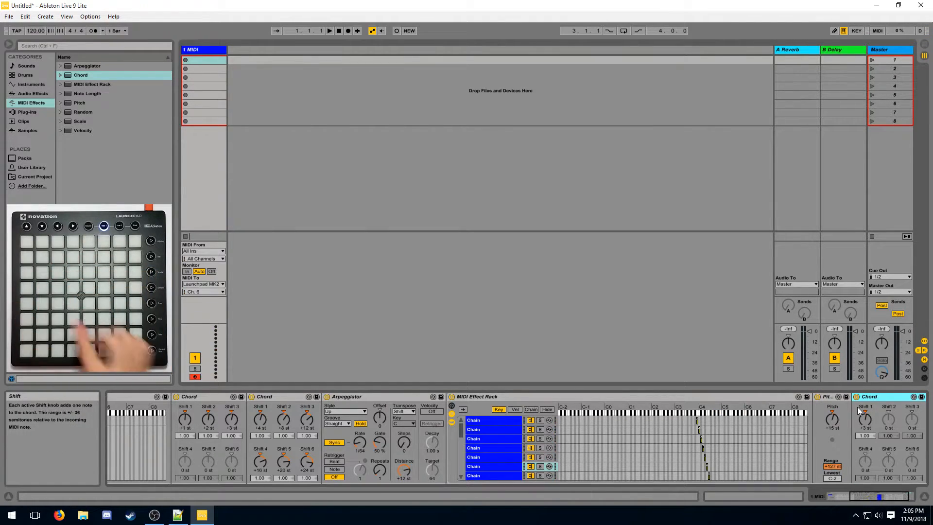
Give the seventh and eighth chains a copy of the Chord device with Shift 1 set to -2 st.
left_click(769, 476)
key("ctrl+v")
left_click(866, 418)
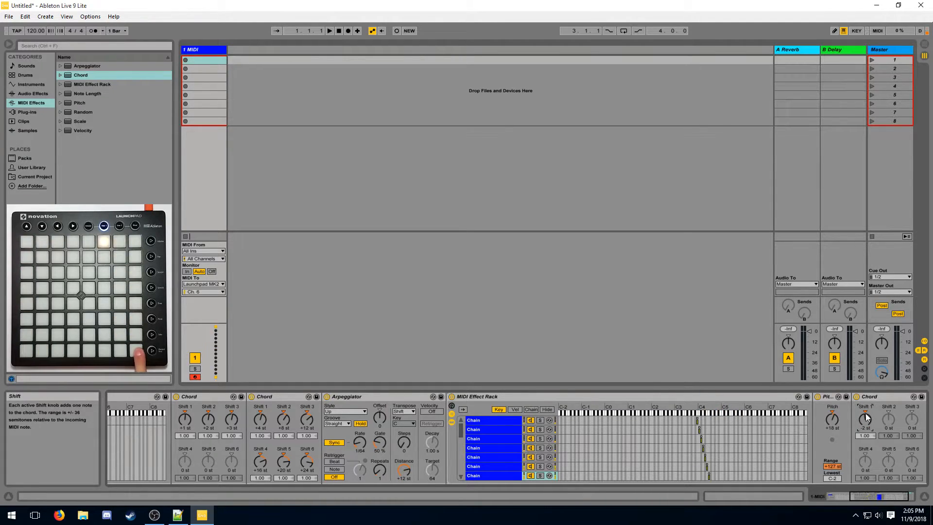
left_click(869, 396)
scroll(733, 459, "down", 1)
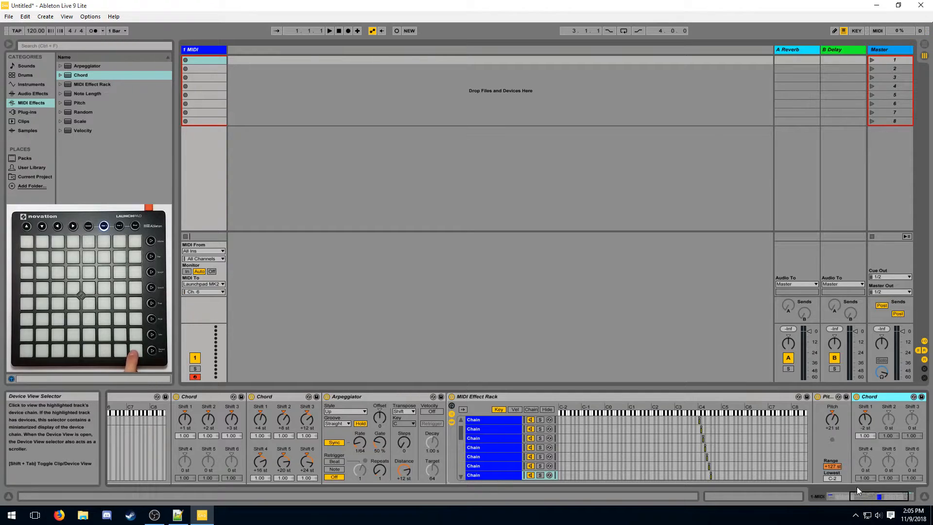
In the chain with Pitch +19 st, set the Chord's Shift 1 to -35 st and its velocity to 1.00.
left_click(864, 435)
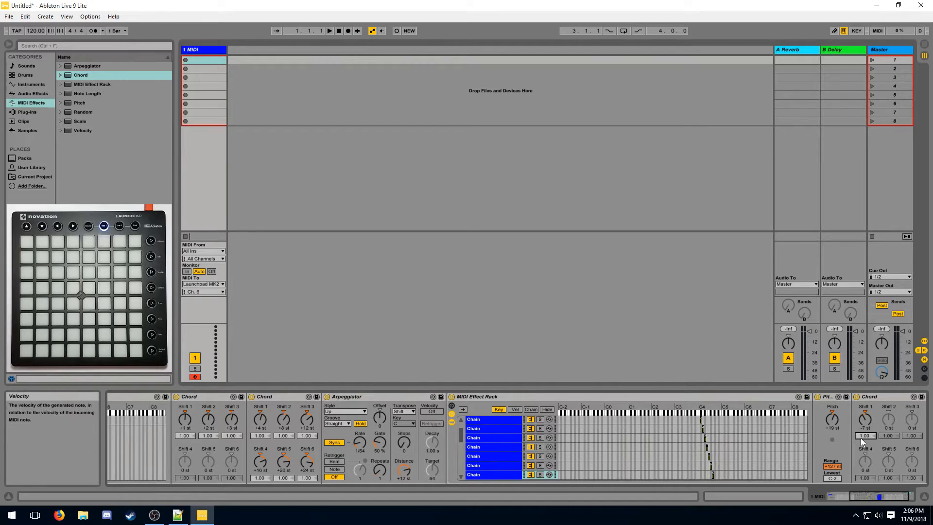
left_click(867, 424)
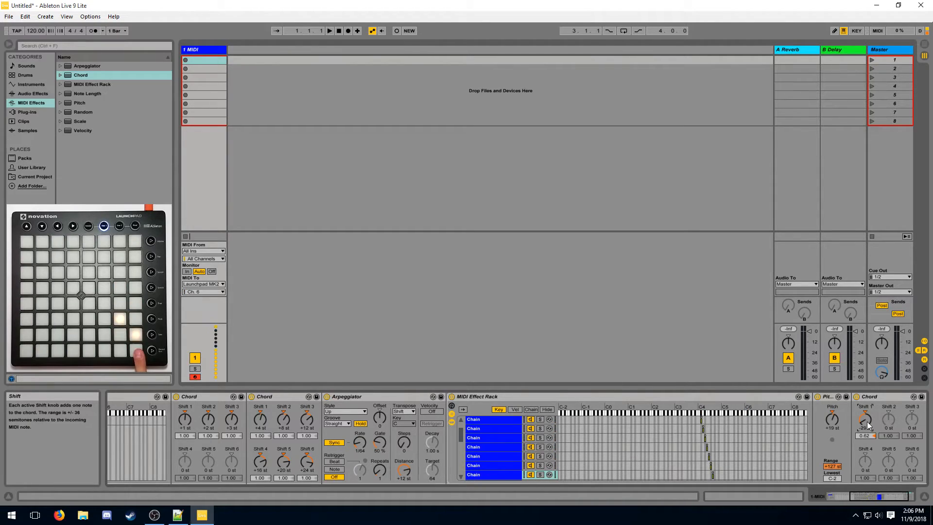
left_click_drag(867, 423, 868, 420)
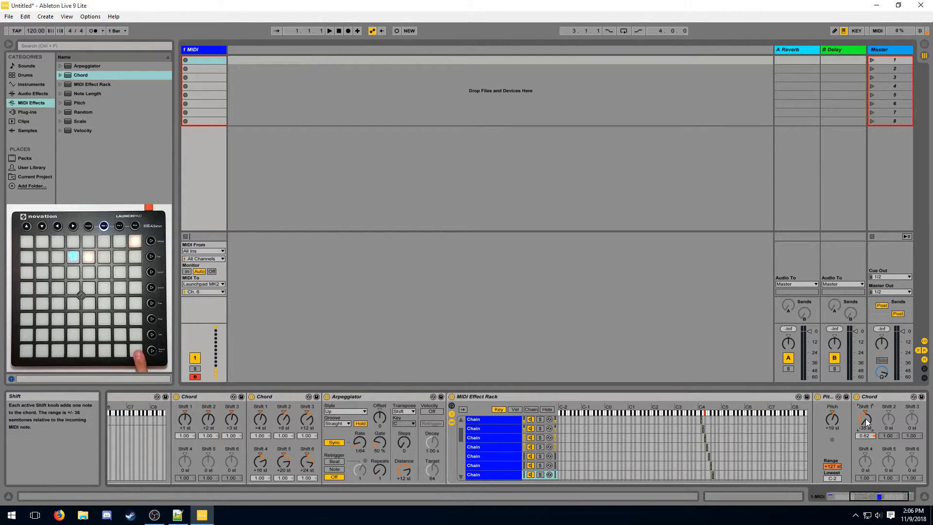
left_click(863, 439)
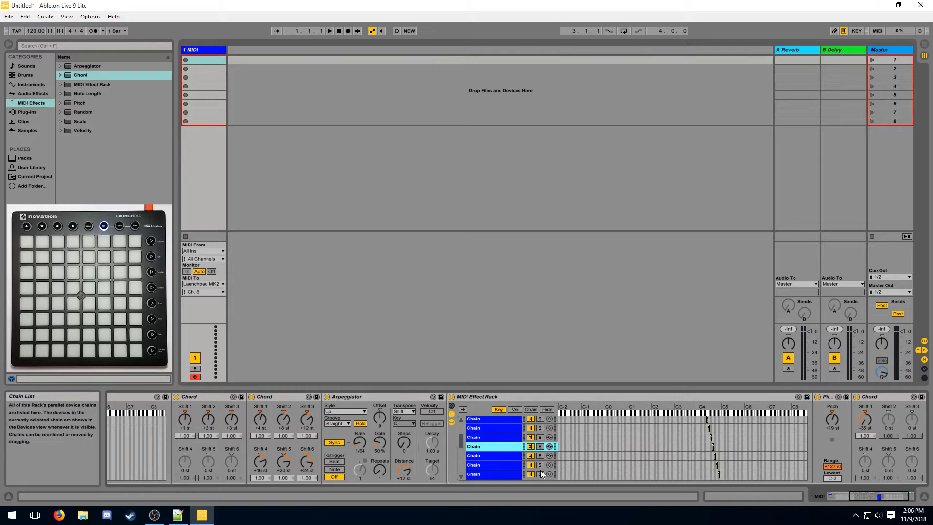
Copy that Chord device into the next two chains, with Pitch +17 st and +15 st, with Shift 1 velocity at 1.00.
left_click(871, 397)
key("ctrl+c")
left_click(745, 453)
left_click(876, 414)
key("ctrl+v")
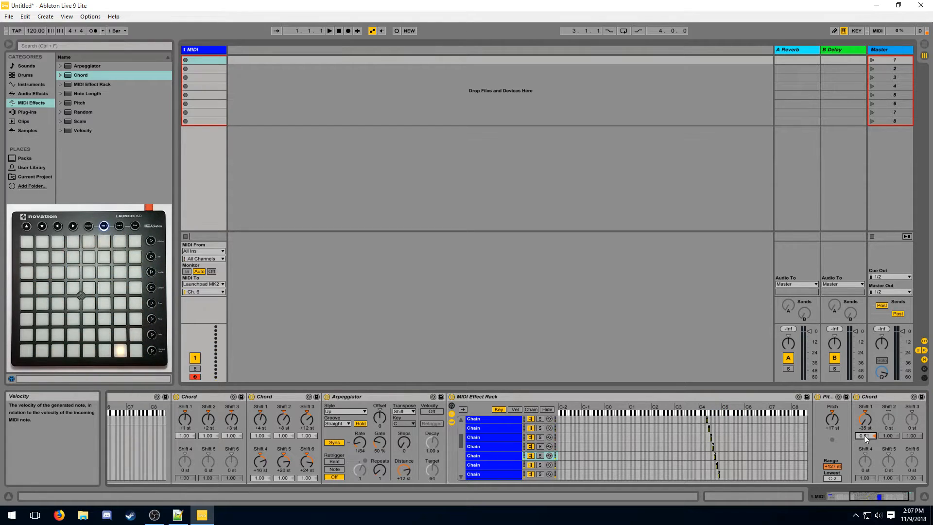
key("Delete")
left_click(871, 397)
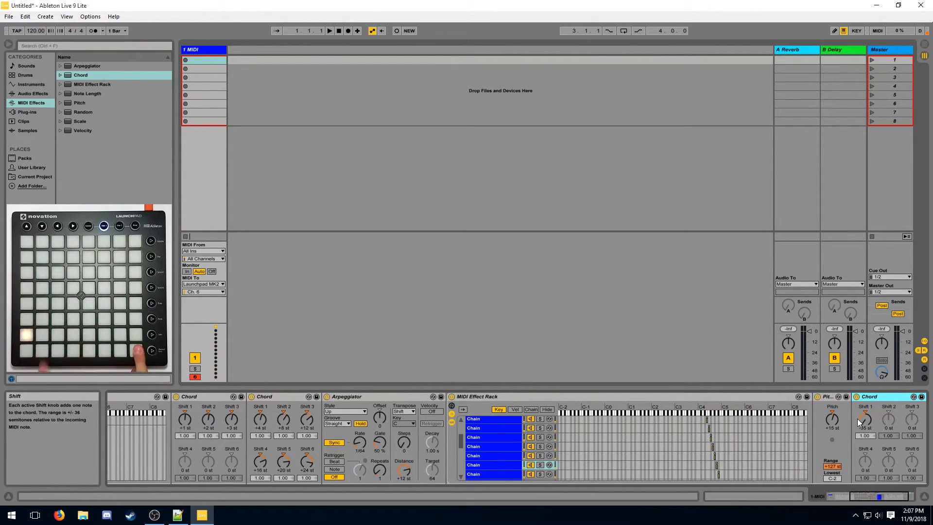
In the chain with Pitch -15 st, set the Chord's Shift 1 to -10 st and its velocity to 1.00.
scroll(754, 457, "down", 1)
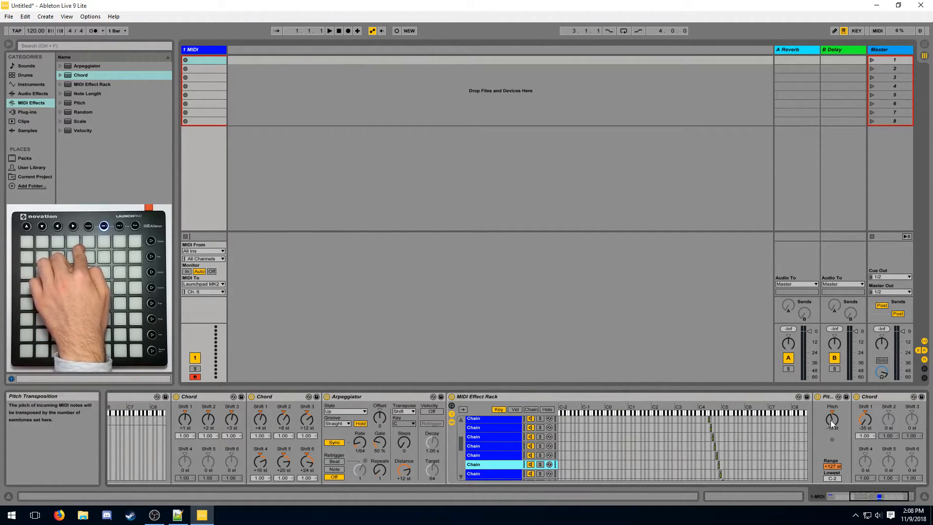
left_click(868, 422)
key("Delete")
left_click_drag(857, 435, 856, 439)
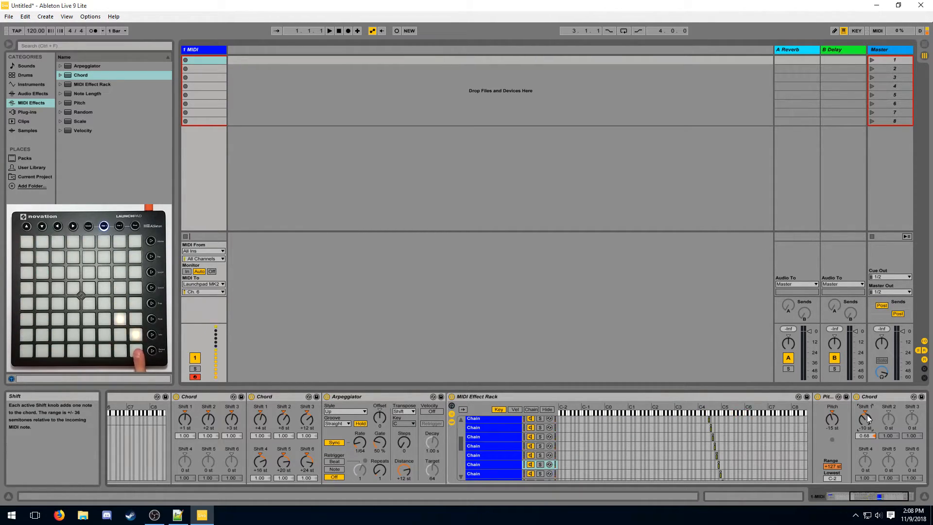
scroll(870, 435, "down", 1)
left_click(861, 441)
Copy the Chord device into the next chain, with Pitch -17 st, and set its Shift 1 to -13 st.
key("ctrl+c")
left_click(762, 466)
left_click(859, 410)
key("ctrl+v")
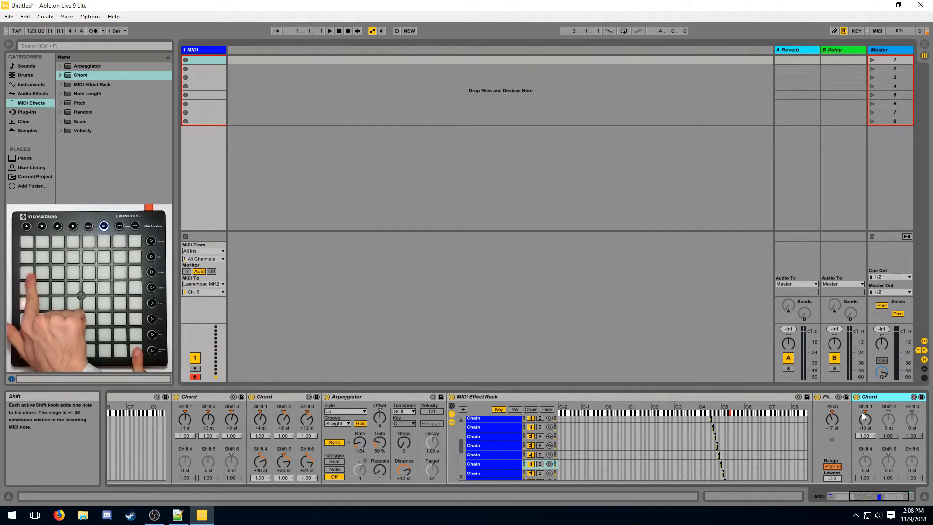
left_click(862, 412)
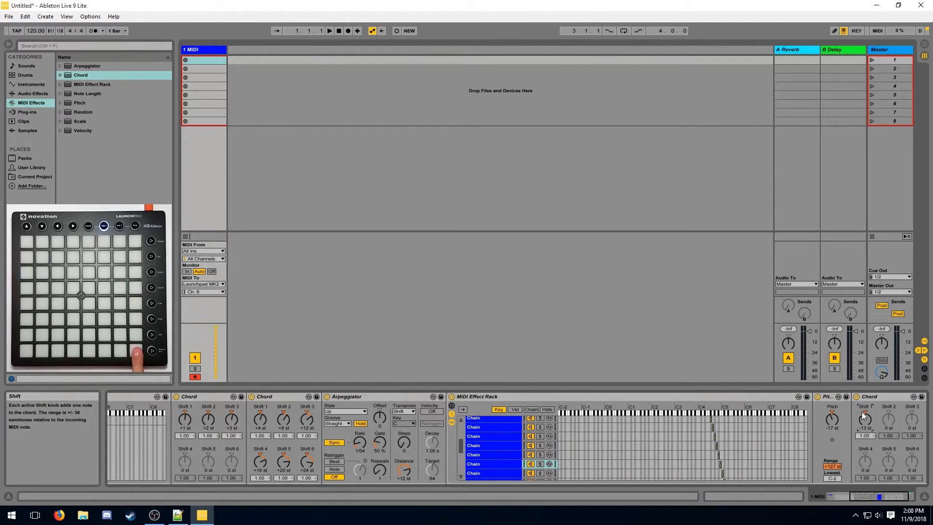
Paste the Chord device into the chain with Pitch -19 st and set its Shift 1 to -16 st.
left_click(747, 476)
left_click(855, 421)
key("ctrl+v")
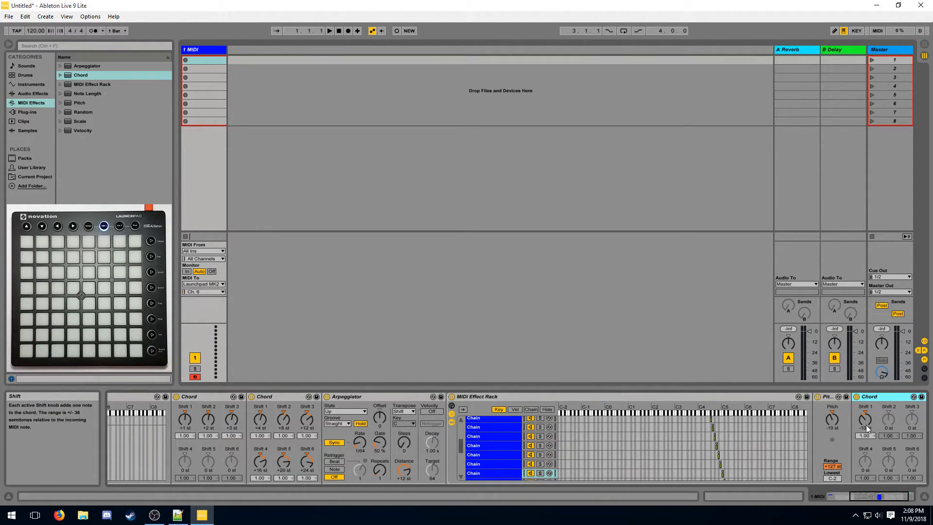
left_click(865, 424)
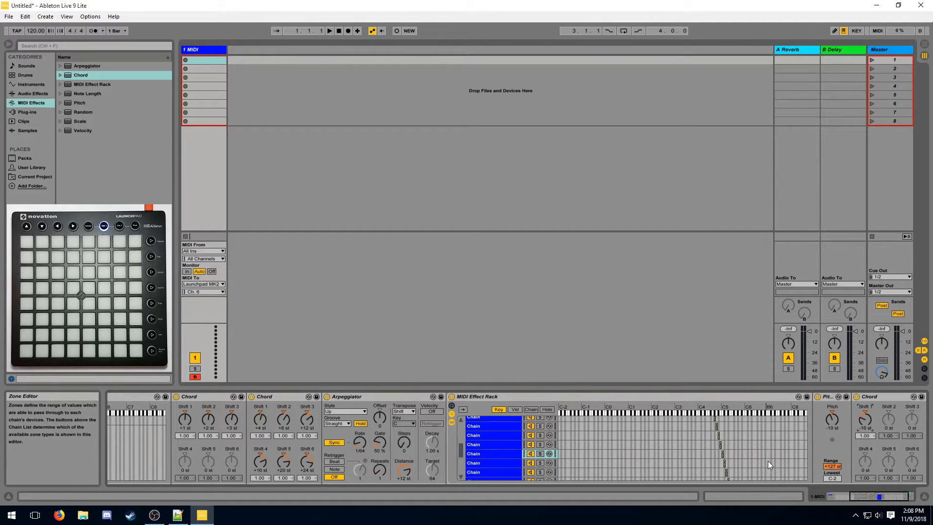
Paste the Chord device into the chains with Pitch -21 st and -26 st, with Shift 1 at -19 st.
left_click(856, 436)
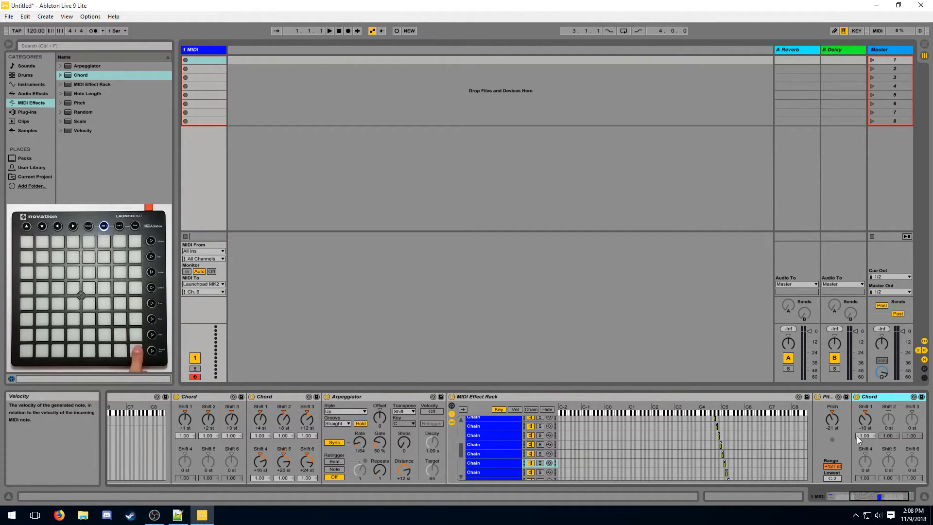
left_click(866, 428)
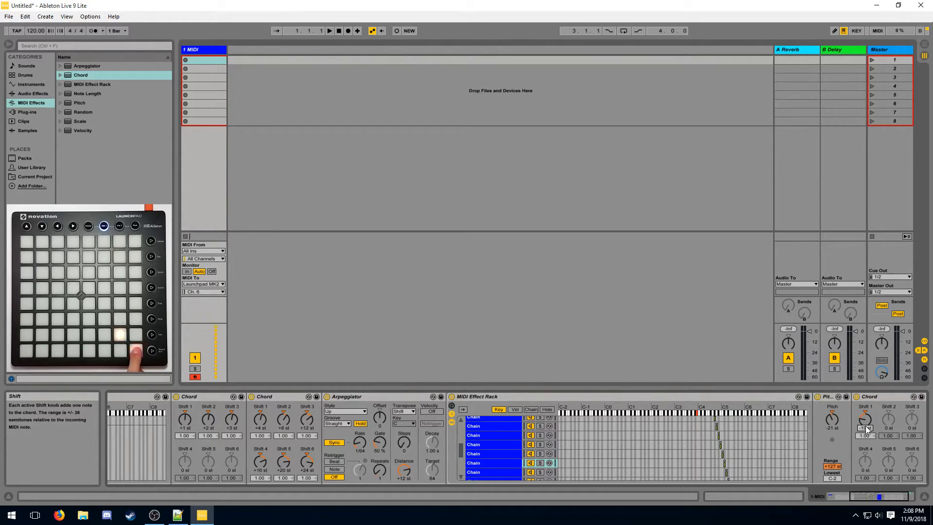
left_click(775, 469)
left_click(864, 420)
key("ctrl+v")
left_click(864, 420)
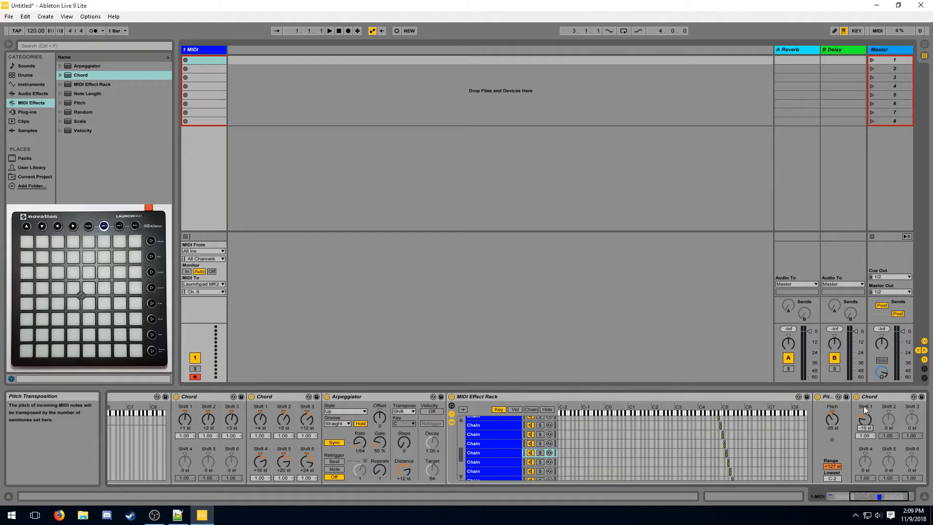
Copy the Chord into the chains with Pitch -31 st and -36 st, setting Shift 1 to -14 st and -9 st respectively.
left_click(876, 398)
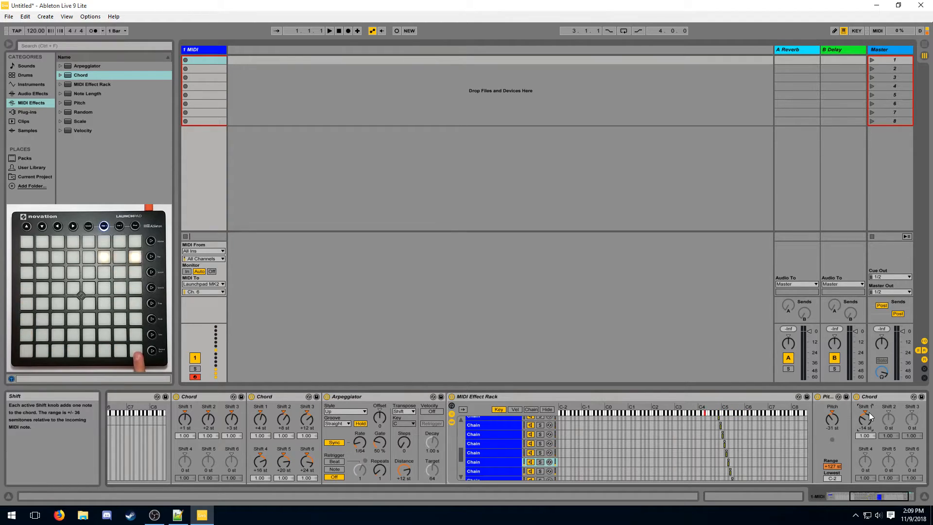
left_click(874, 397)
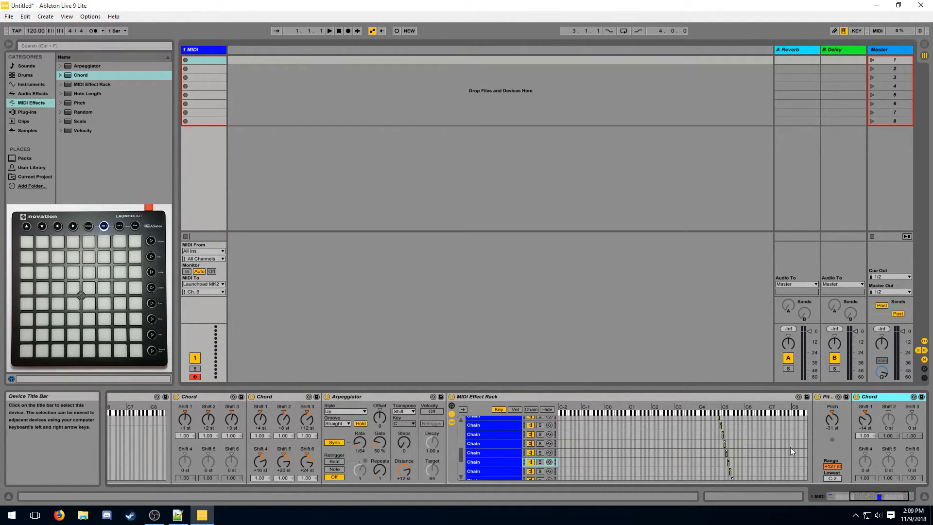
left_click(782, 471)
left_click(852, 436)
key("ctrl+v")
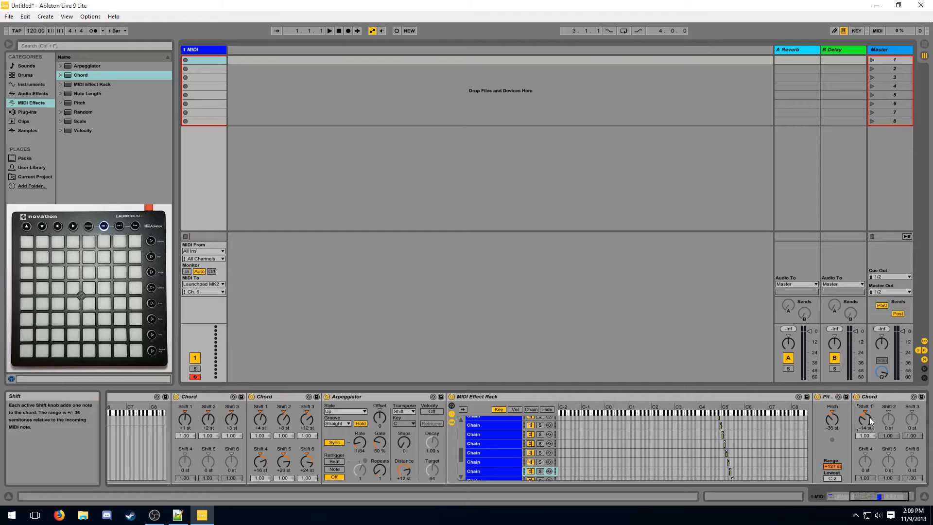
key("Return")
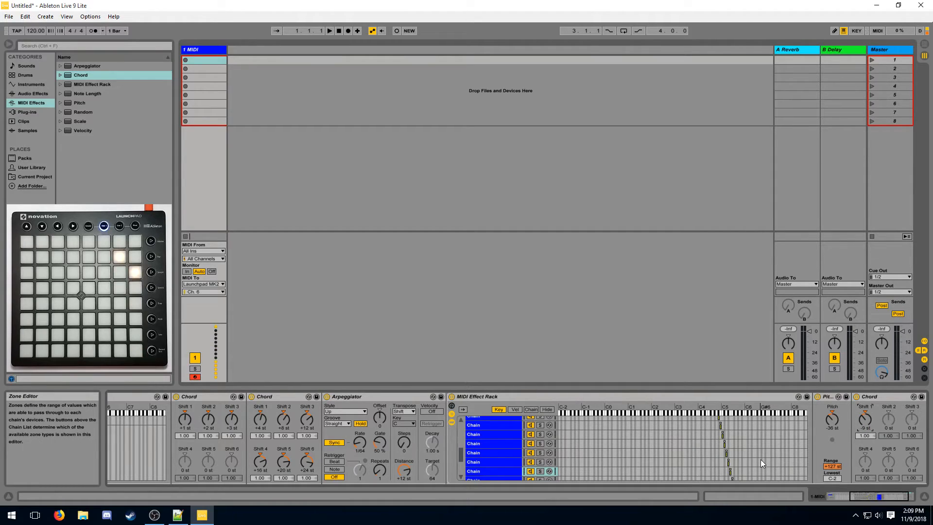
Paste the Chord into the chain with Pitch -41 st and set its Shift 1 to +24 st with velocity 1.00.
scroll(760, 460, "down", 2)
left_click(761, 461)
left_click(853, 428)
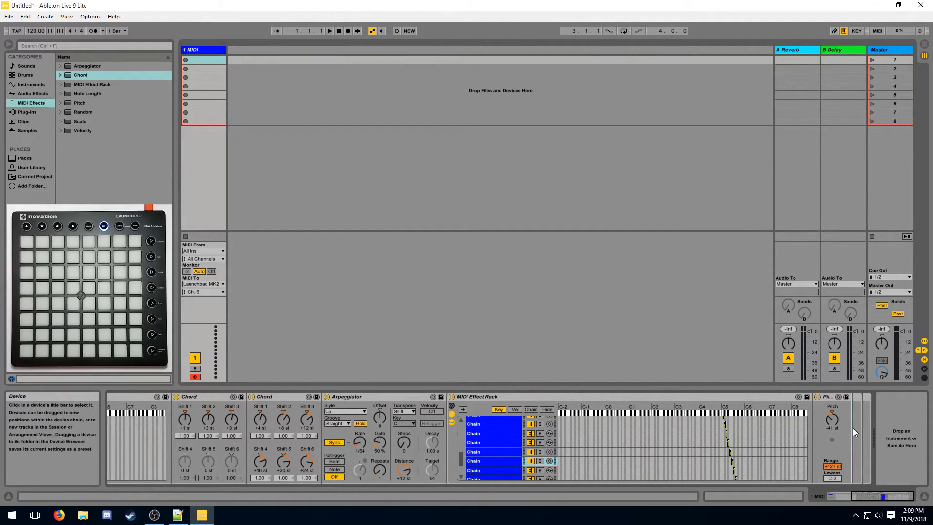
key("ctrl+v")
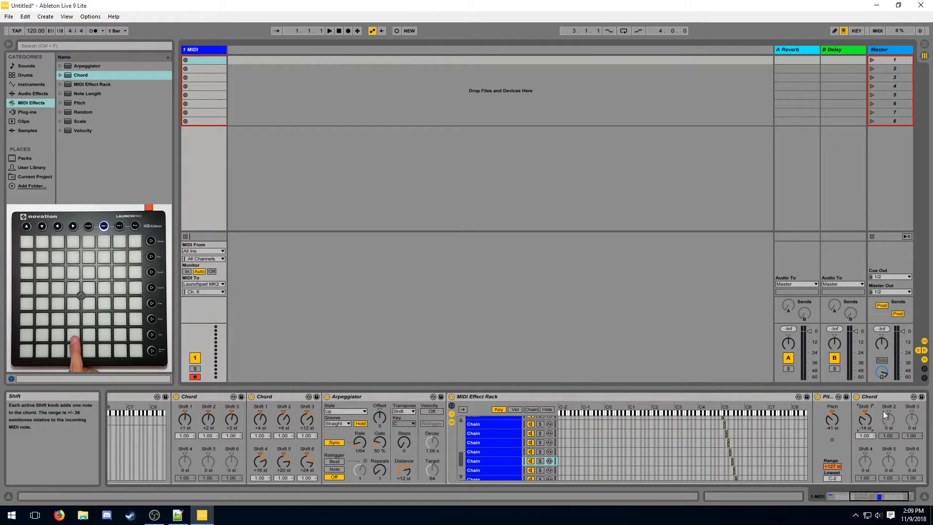
key("Return")
mouse_move(864, 421)
left_mouse_down()
mouse_move(864, 445)
mouse_move(867, 437)
left_mouse_up()
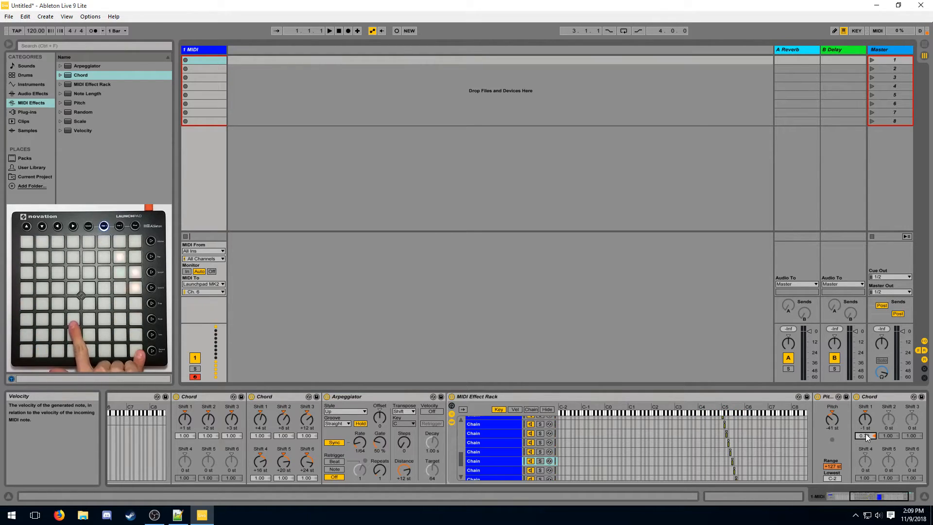
left_click_drag(860, 421, 860, 407)
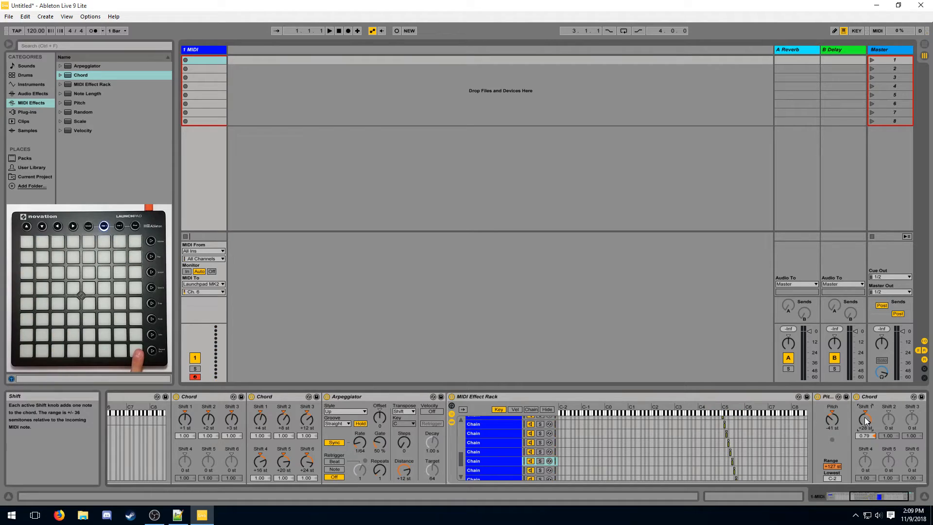
key("Down")
left_click(867, 435)
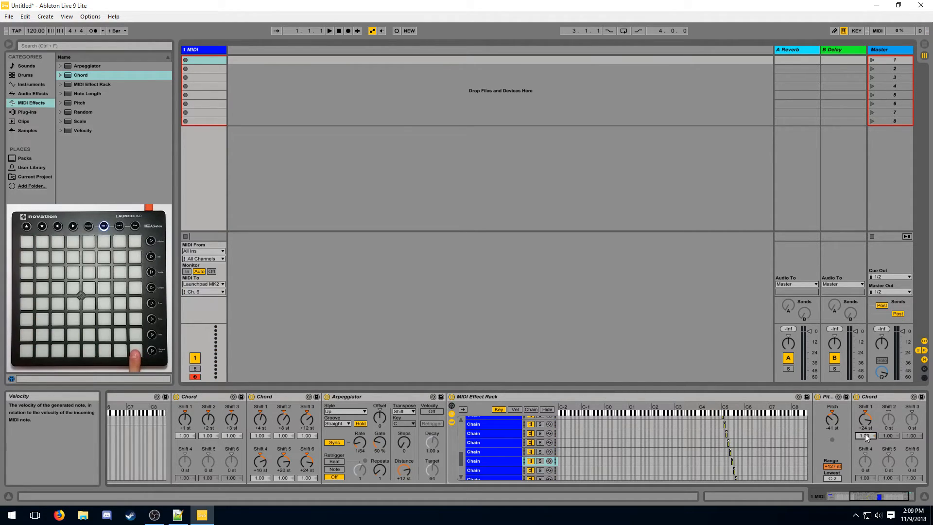
Copy that Chord device into the chain with Pitch -46 st and set its Shift 1 to +29 st.
left_click(868, 396)
key("ctrl+c")
left_click(769, 470)
left_click(856, 429)
key("ctrl+v")
left_click(863, 417)
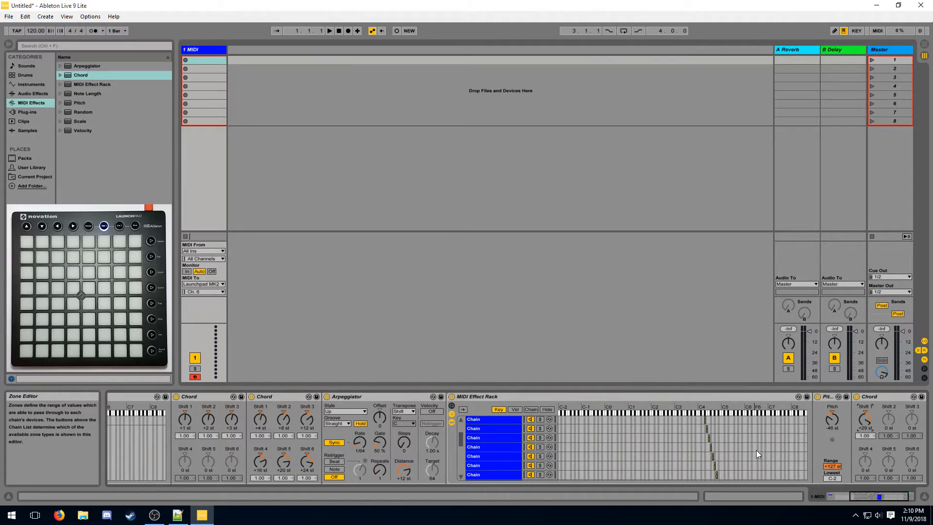
Set the Chord's Shift 2 to +6 st in the first chain and the following chains down to Pitch +9 st.
left_click(754, 423)
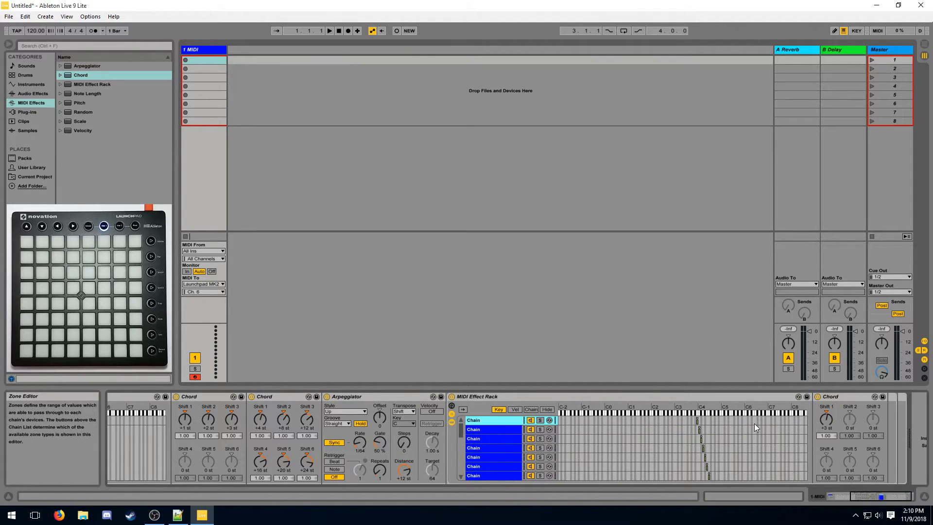
left_click(850, 422)
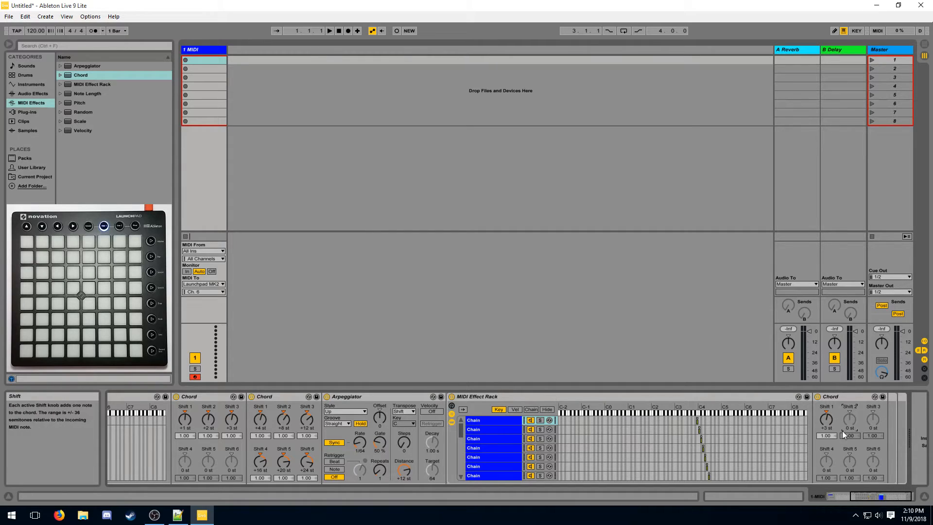
type("6")
key("Return")
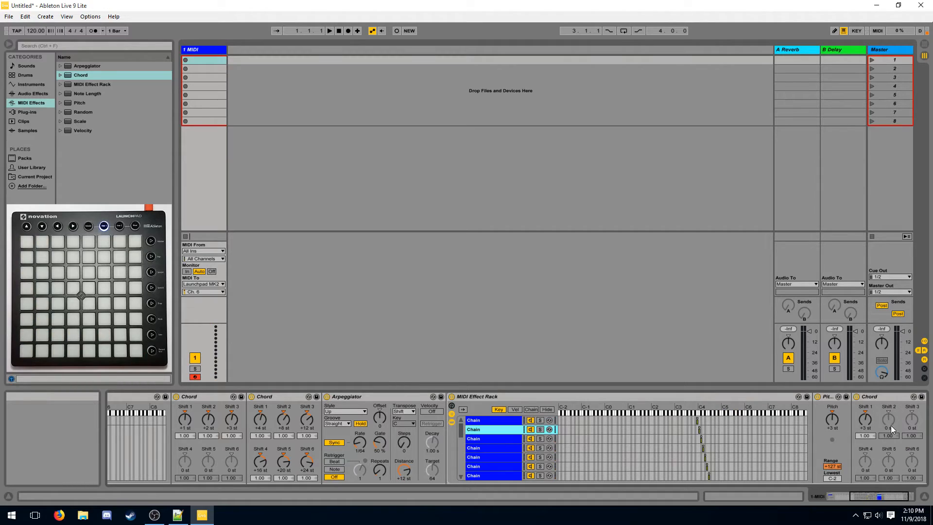
left_click(754, 438)
left_click(747, 448)
left_click(888, 419)
type("6")
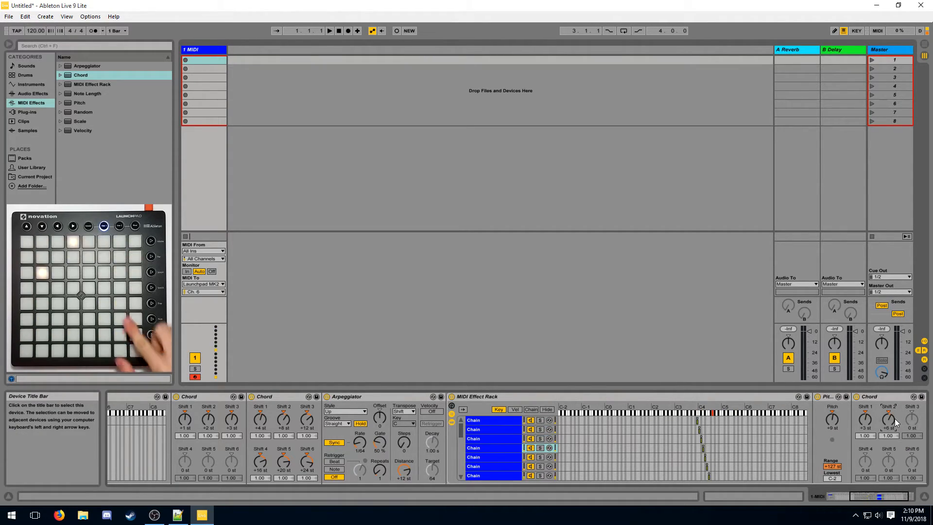
Set the Chord's Shift 2 to +1 st in the chain with Pitch +12 st, and lower Shift 2 in the chain with Pitch +15 st.
left_click(754, 457)
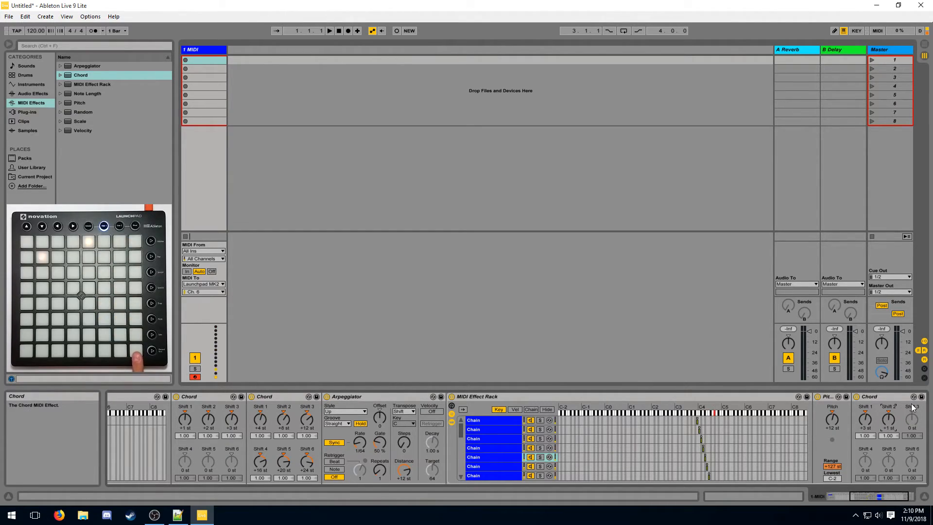
left_click(869, 400)
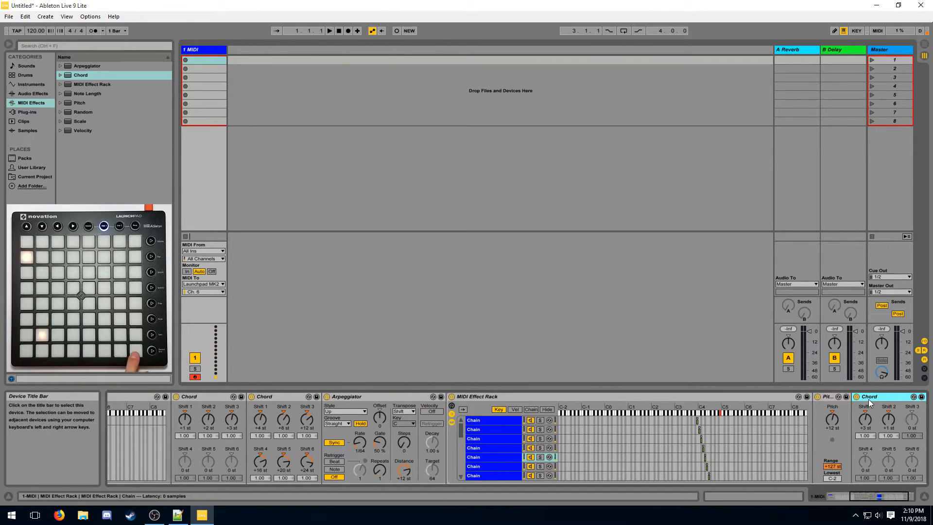
left_click(506, 466)
left_click(888, 419)
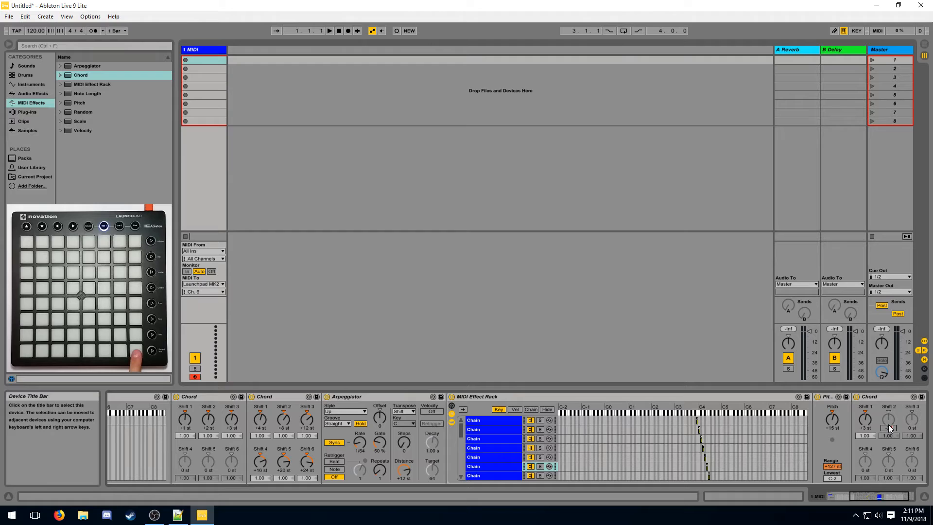
left_click_drag(889, 427, 889, 459)
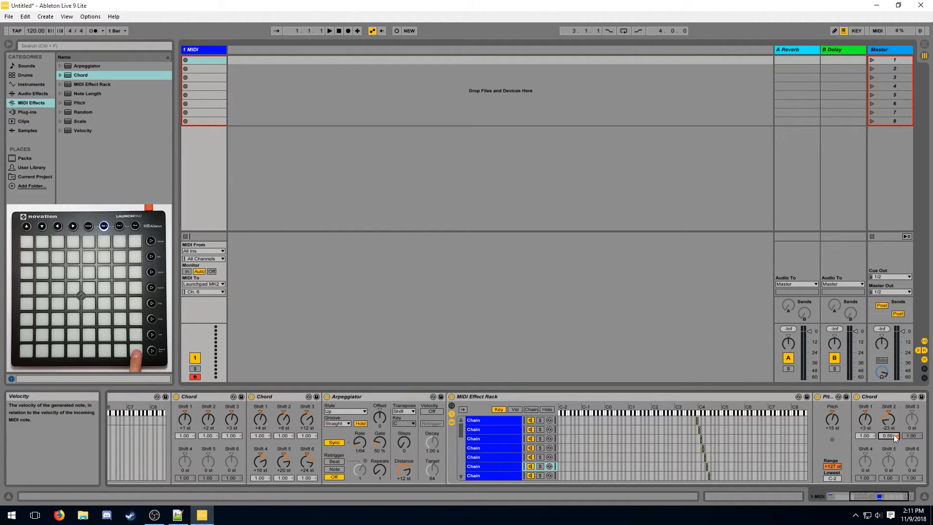
left_click_drag(888, 427, 888, 433)
Try setting the Chord's Shift 2 to -36 st with velocity 0.45 in the chain with Pitch +18 st.
scroll(720, 453, "down", 2)
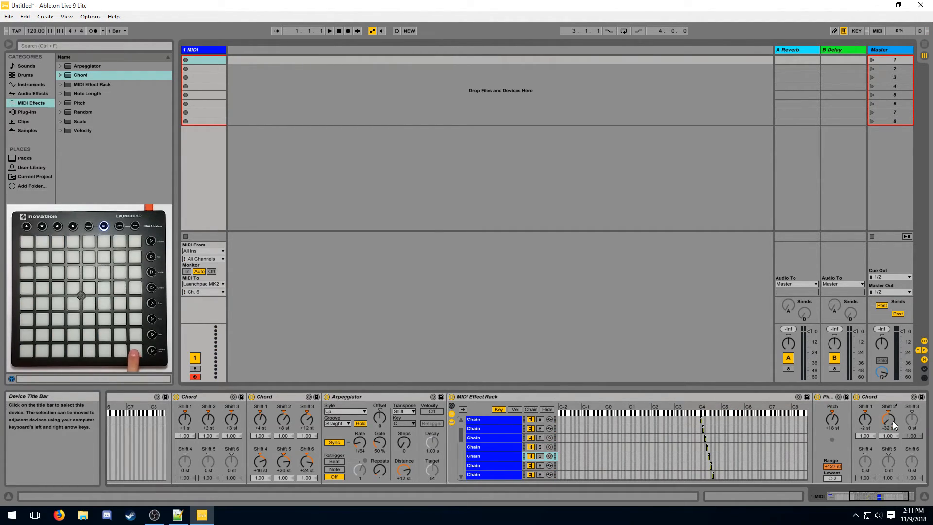
left_click_drag(888, 435, 888, 462)
left_click_drag(891, 418, 891, 423)
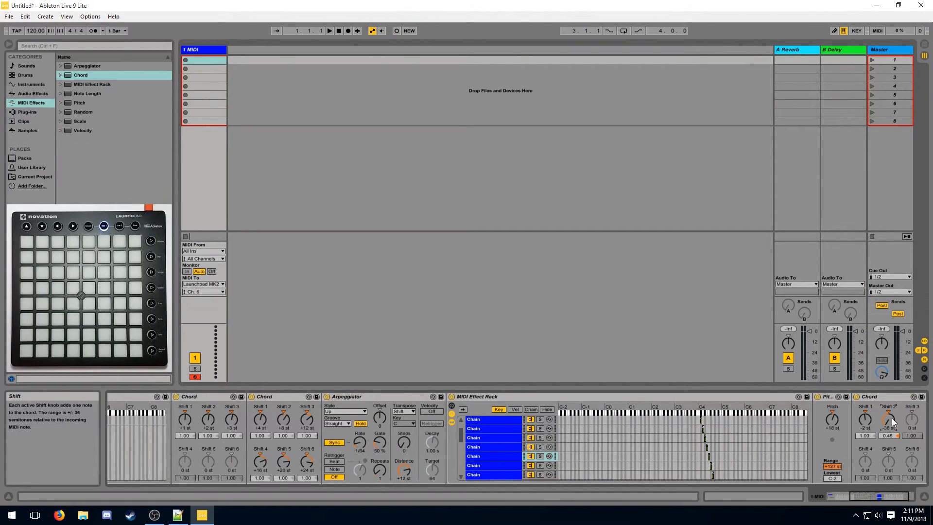
Group the Chord after Pitch +18 st into a MIDI Effect Rack and reset its Shift 2 to 0 st with velocity 1.00.
left_click(907, 494)
left_click(801, 396)
key("ctrl+g")
left_click_drag(885, 494, 911, 494)
left_click(764, 413)
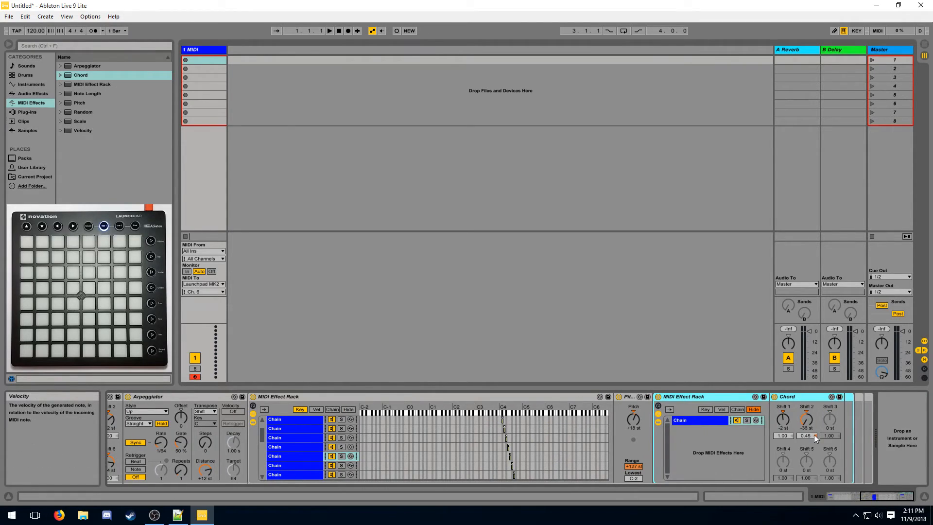
left_click(807, 413)
left_click(815, 436)
left_click(702, 421)
Add a Pitch device as a second parallel chain in the new rack and set it to -37 st.
left_click_drag(82, 103, 734, 470)
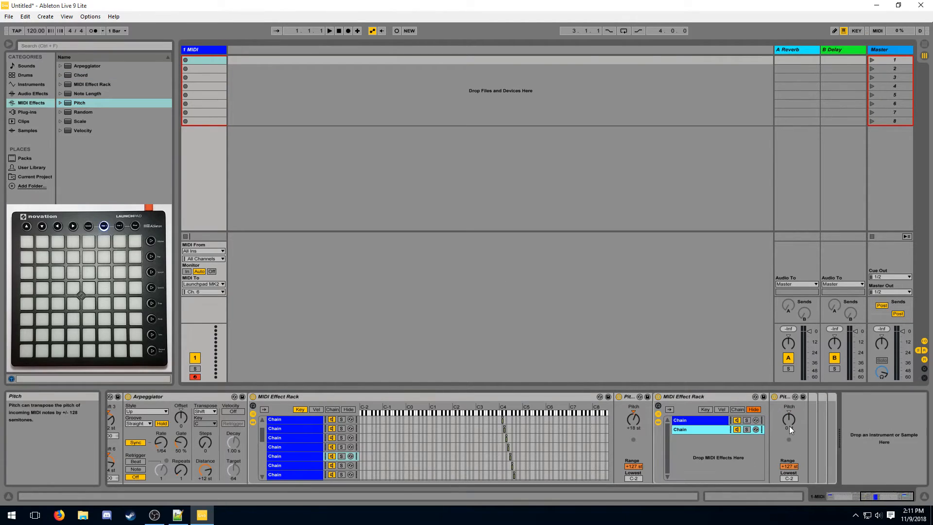
left_click(712, 431)
left_click(784, 397)
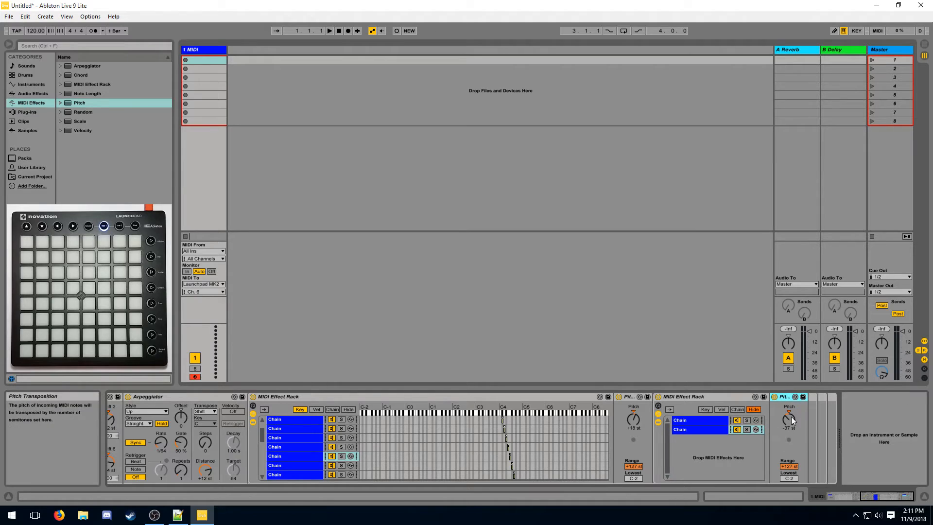
left_click(700, 421)
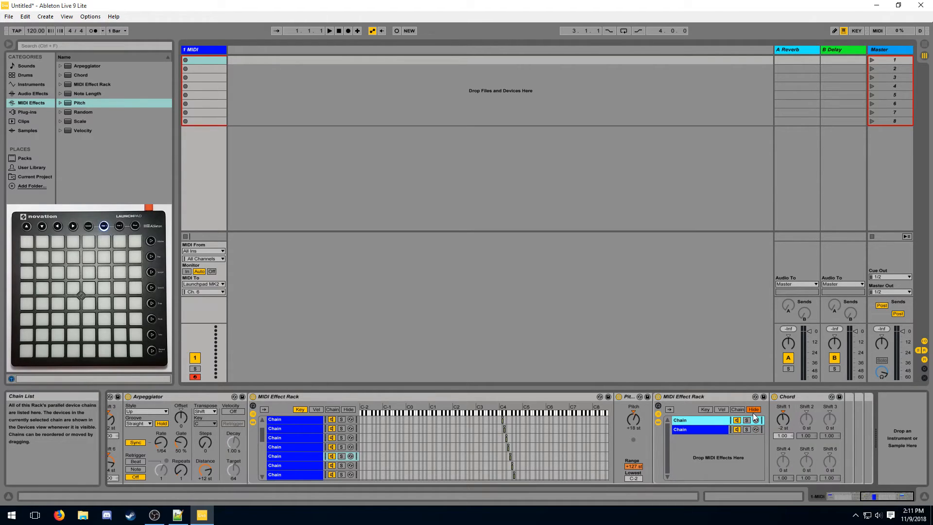
left_click(629, 397)
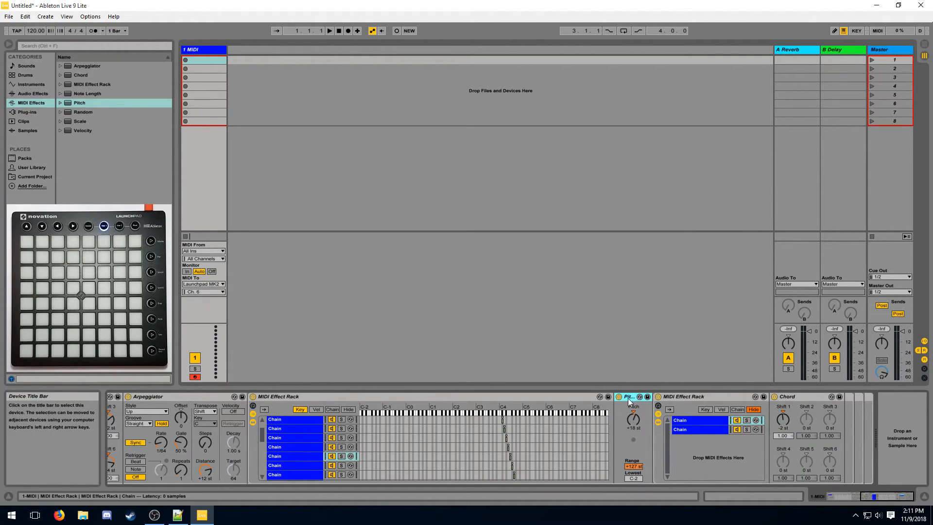
left_click(721, 430)
left_click(787, 397)
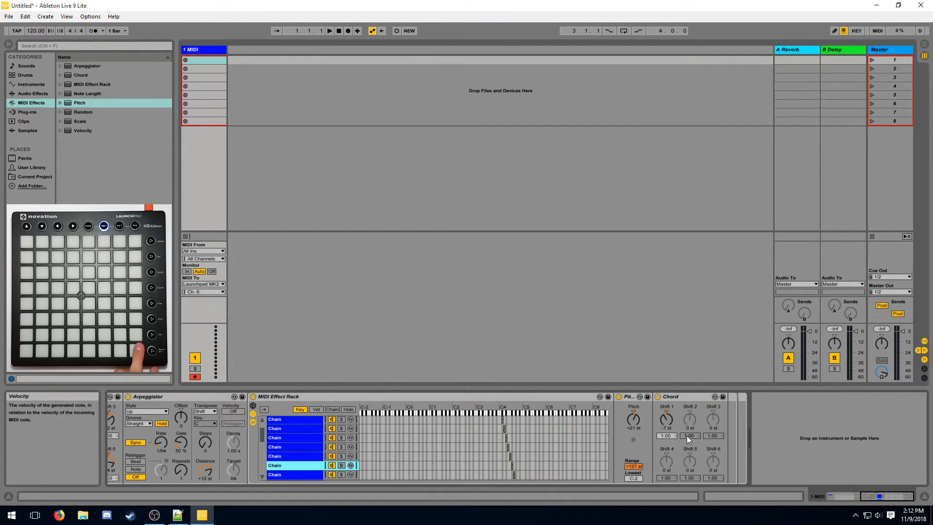
Replace the Chord device in the chain with Pitch +21 st with a pasted copy of the two-chain MIDI Effect Rack.
left_click_drag(689, 434, 689, 462)
left_click_drag(688, 427, 689, 422)
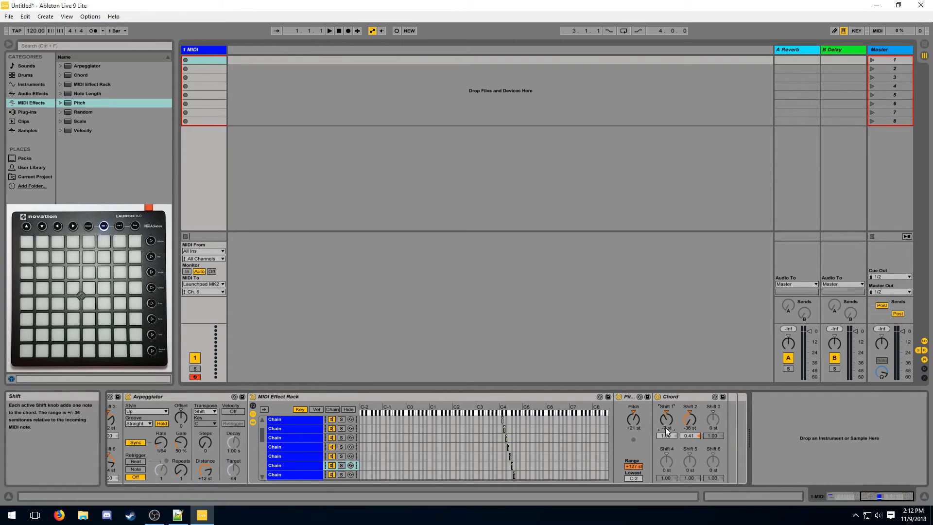
left_click(674, 400)
key("Delete")
left_click(659, 410)
key("ctrl+v")
In the pasted rack, adjust the first chain's Chord Shift 1 and set the second chain's Pitch to -45 st.
left_click(684, 420)
left_click(778, 421)
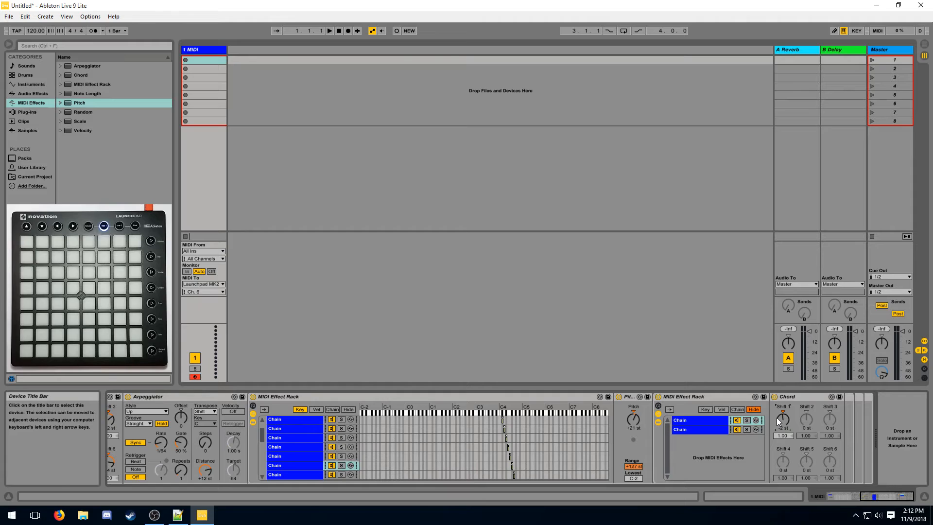
left_click(723, 430)
left_click(792, 419)
type("-43")
key("Return")
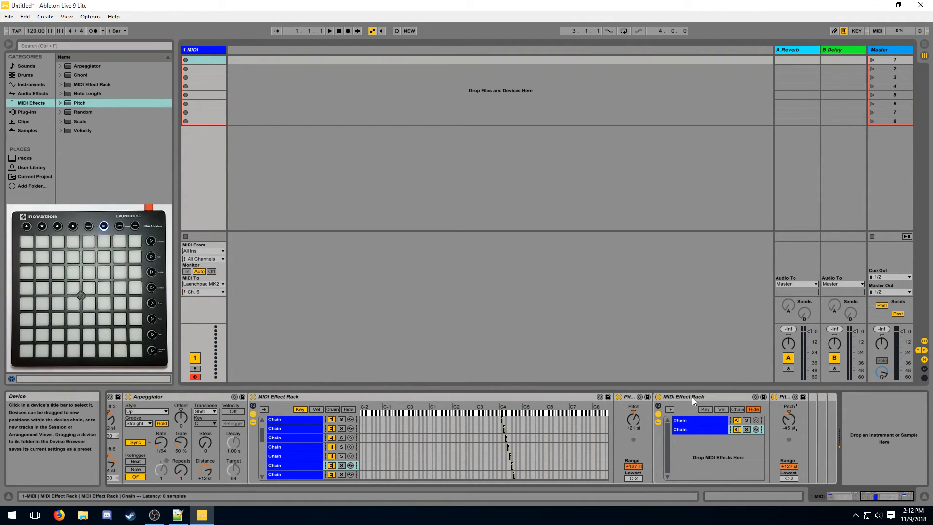
Replace the Chord in the chain with Pitch +19 st with a copy of the rack and set its second chain's Pitch to -50 st.
left_click(677, 397)
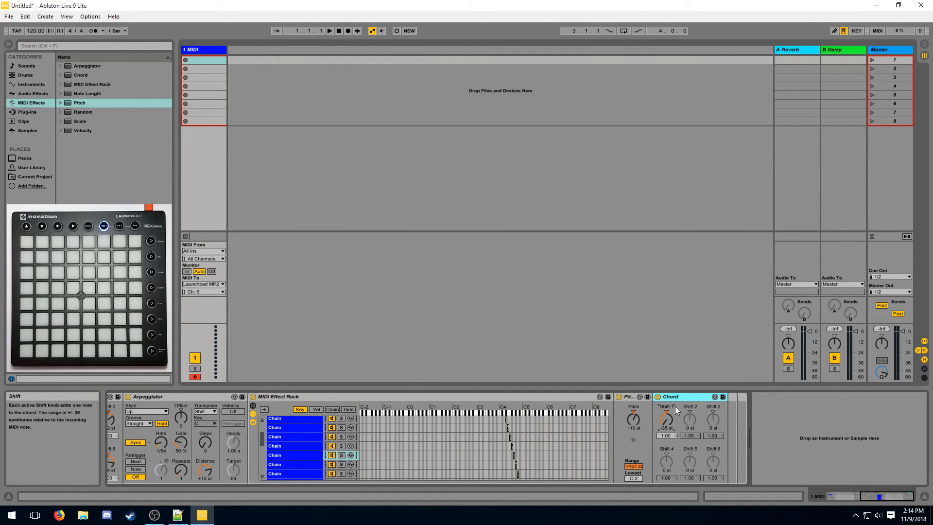
left_click(677, 398)
key("Delete")
left_click(660, 408)
key("ctrl+v")
left_click(681, 420)
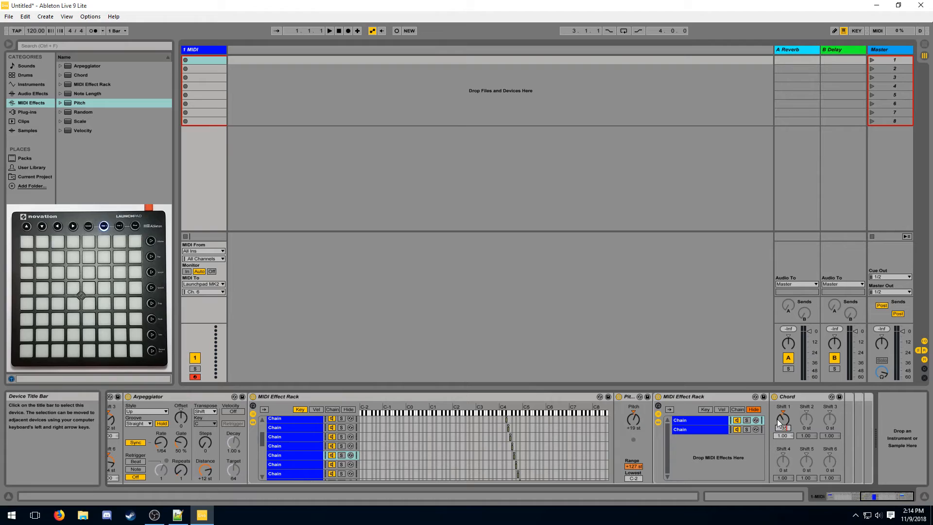
left_click(712, 429)
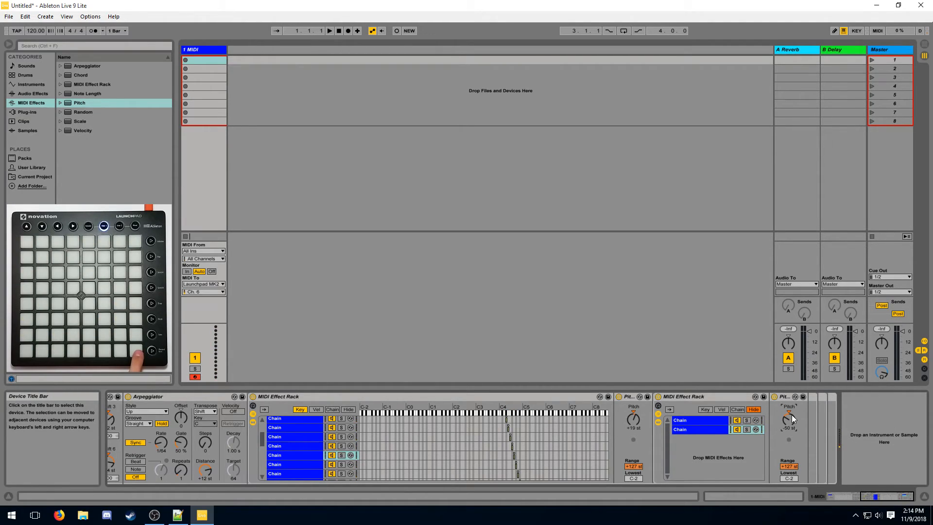
Set the nested rack's second-chain Pitch to -49 st and replace the Chord in the chain with Pitch +17 st with a pasted rack copy.
left_click_drag(791, 415, 791, 413)
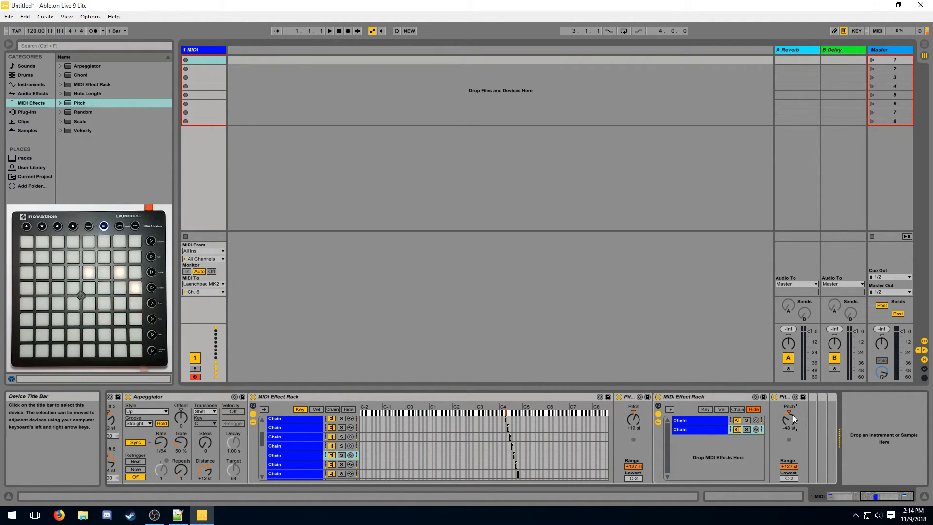
left_click(532, 464)
key("Delete")
left_click(657, 404)
key("ctrl+v")
Set the second chain's Pitch to -51 st in the rack pasted beside Pitch +17 st.
left_click(698, 421)
left_click(741, 429)
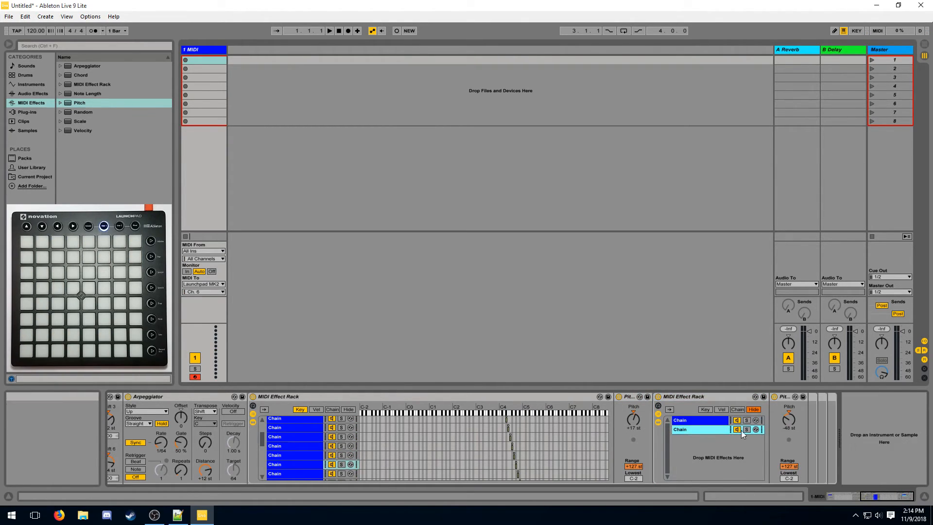
key("Return")
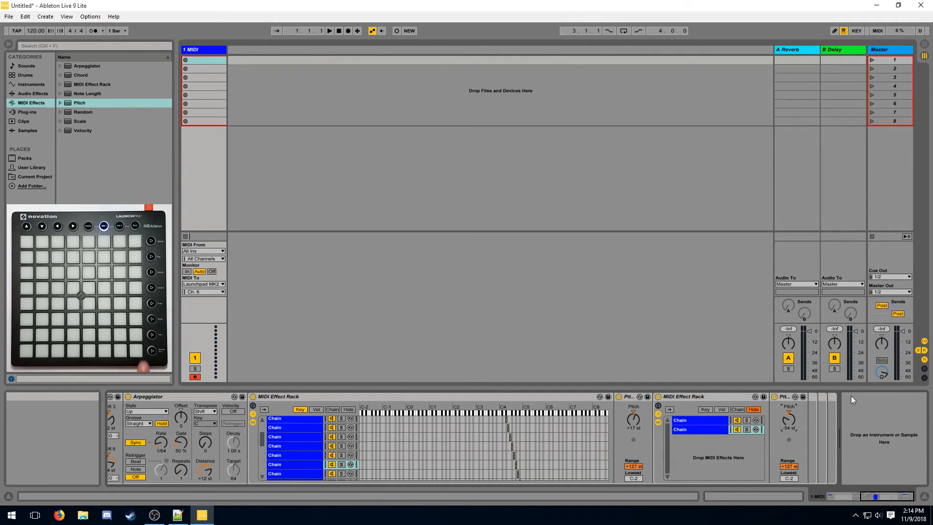
key("Up")
key("Up")
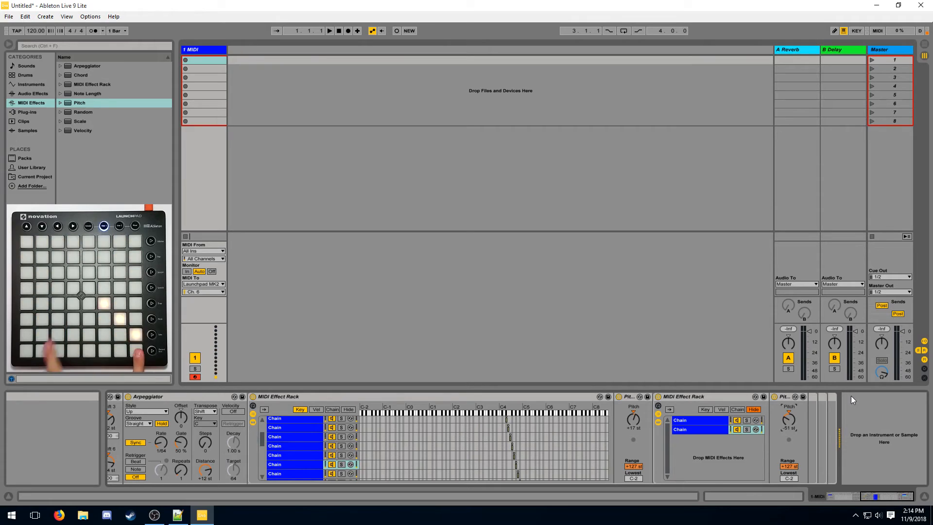
Replace the Chord in the chain with Pitch +15 st with a copy of the rack and set its second chain's Pitch to -49 st.
left_click(534, 472)
left_click(727, 400)
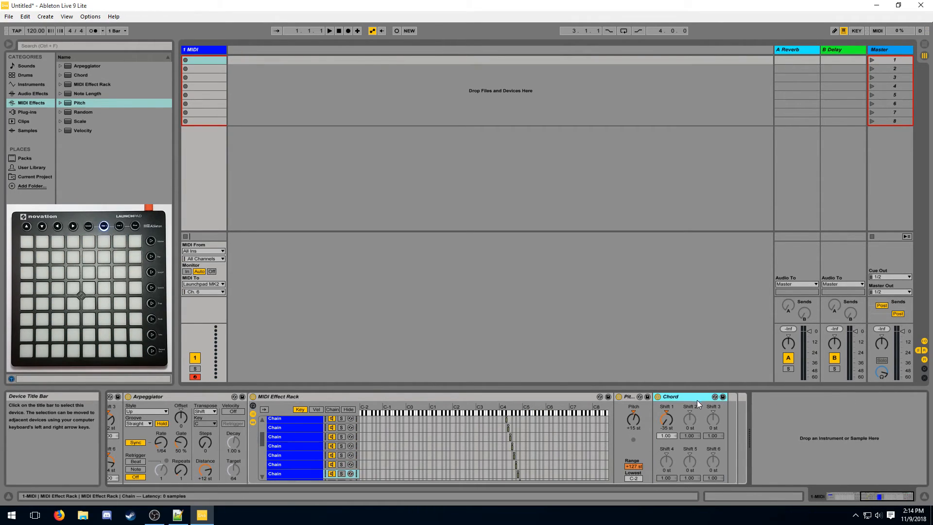
key("Delete")
key("ctrl+v")
left_click(699, 420)
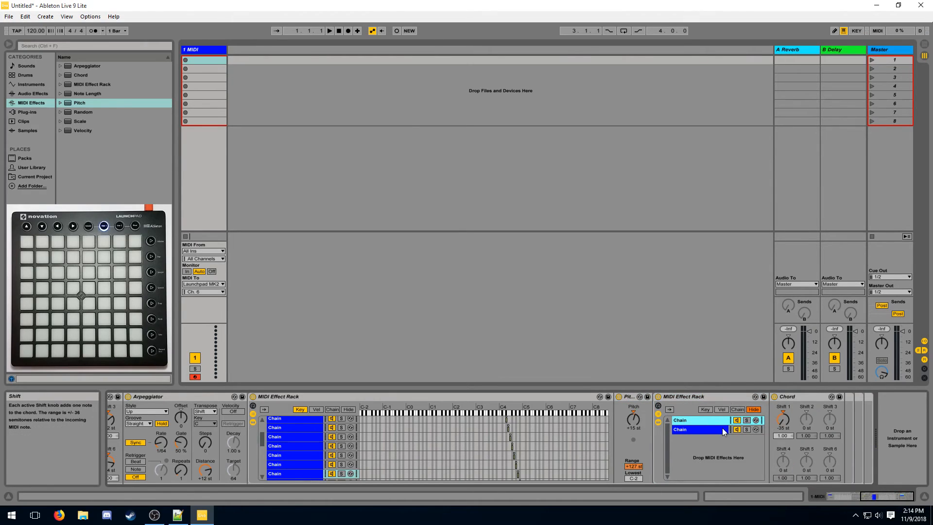
left_click(724, 429)
left_click(791, 417)
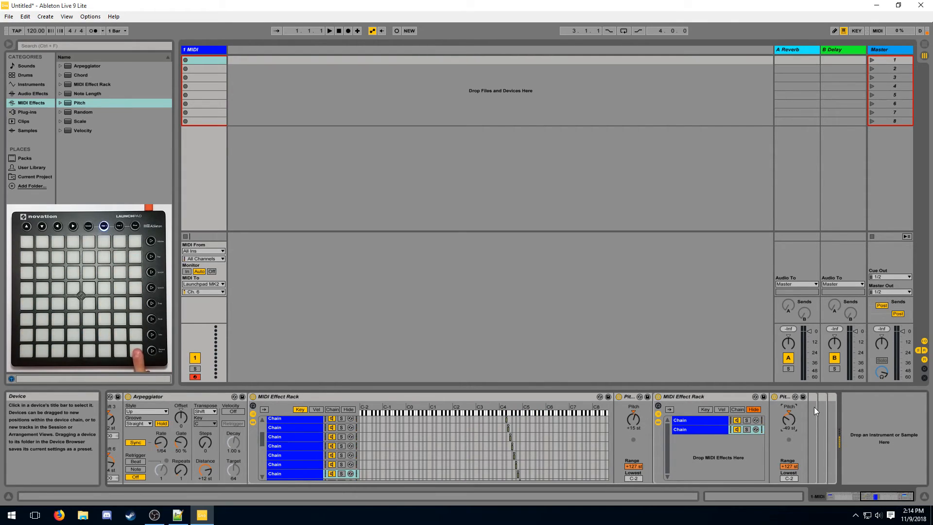
Add a Shift 2 note to the Chord in the chain with Pitch -15 st and adjust that note's velocity.
scroll(539, 468, "down", 1)
left_click(549, 464)
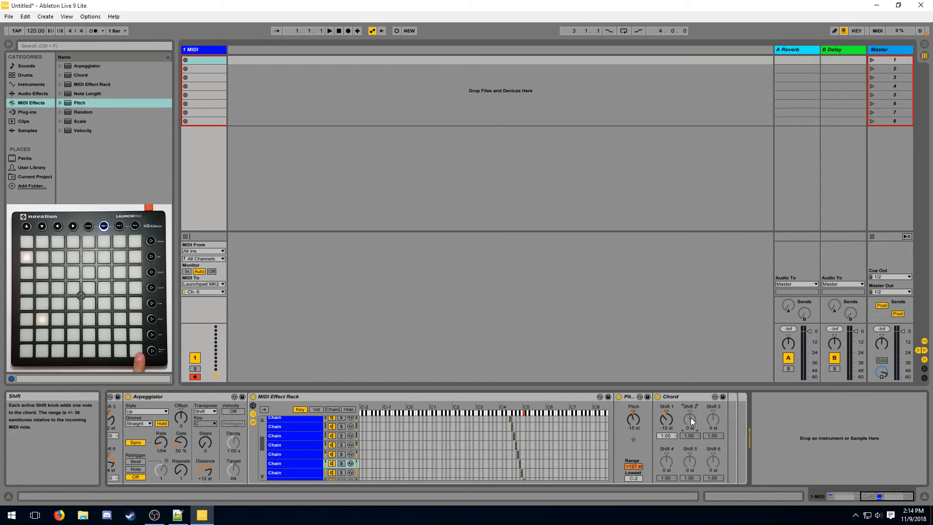
left_click_drag(685, 426, 685, 420)
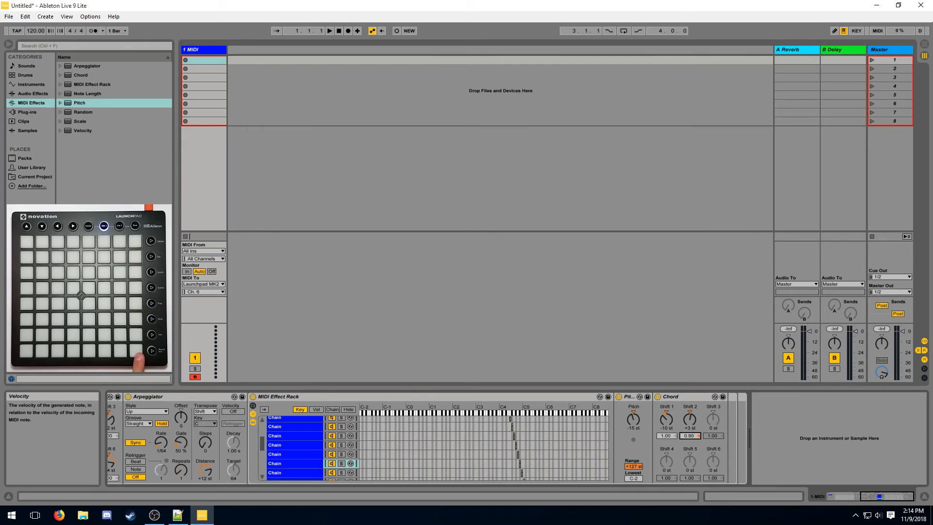
left_click(688, 428)
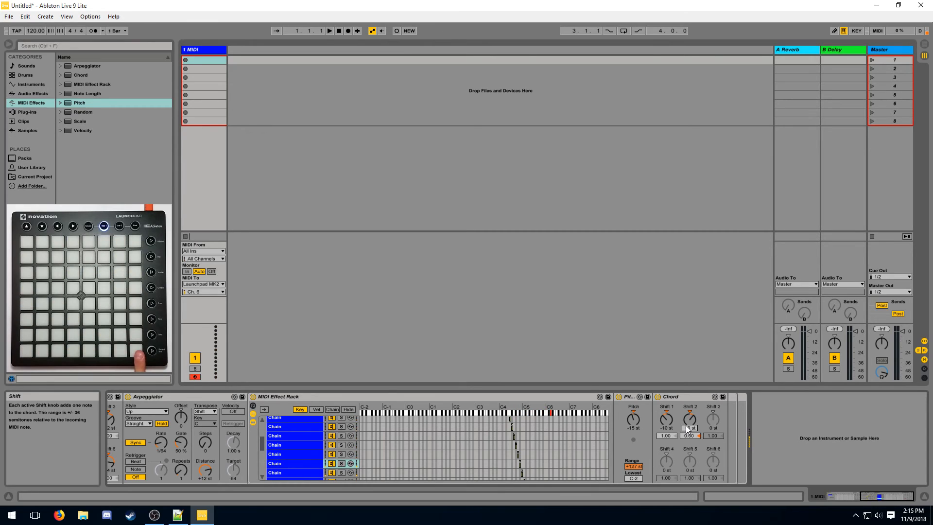
left_click(694, 436)
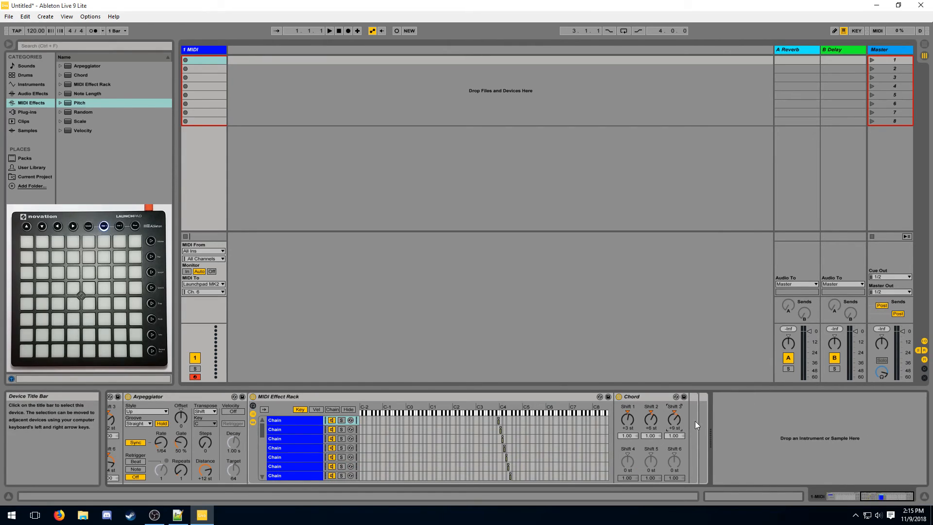
Set the Chord's Shift 3 to +9 st in the chain with Pitch +3 st and to -24 st with velocity 1.00 in the Pitch +6 st chain.
left_click(596, 427)
left_click(706, 417)
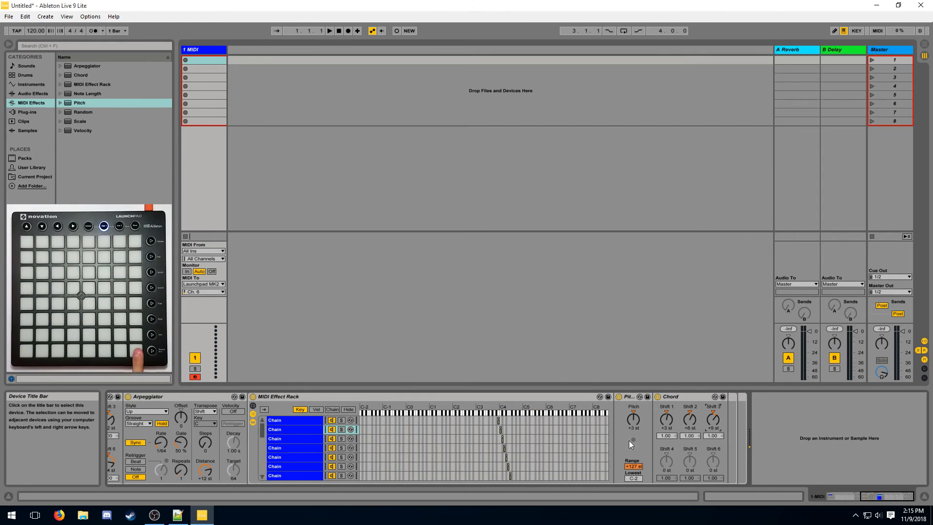
left_click(530, 439)
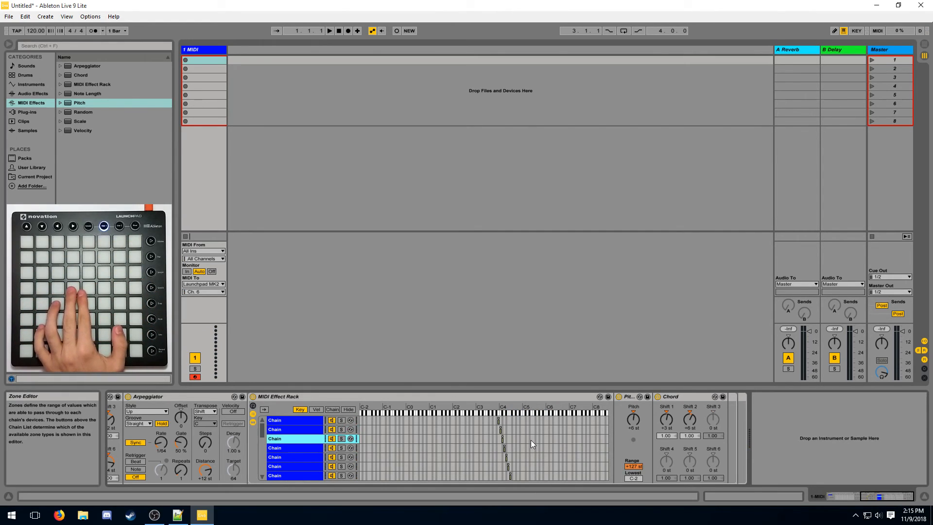
left_click_drag(713, 421, 714, 457)
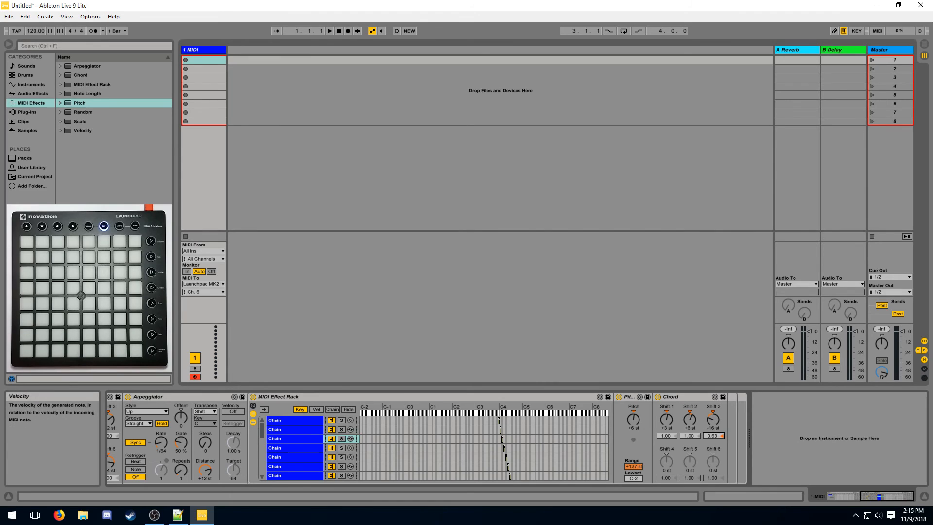
left_click_drag(715, 419, 715, 420)
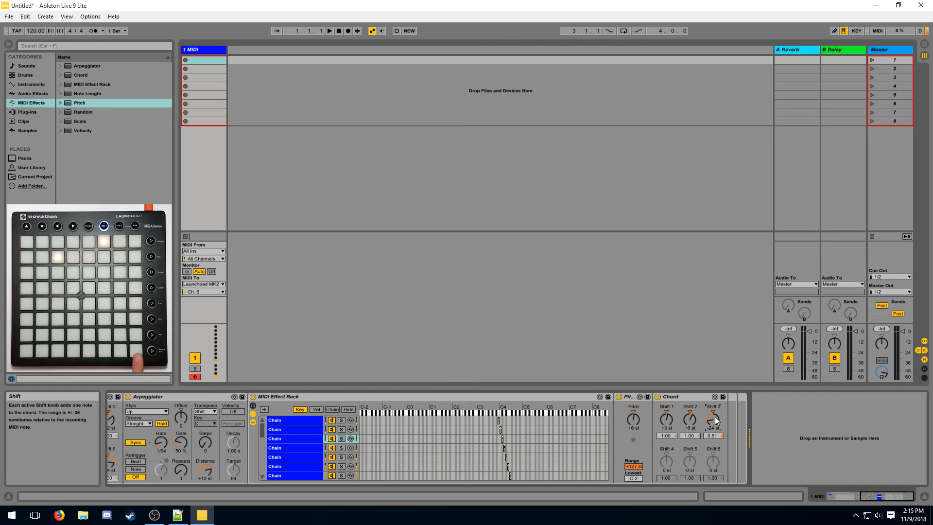
left_click_drag(715, 435, 715, 417)
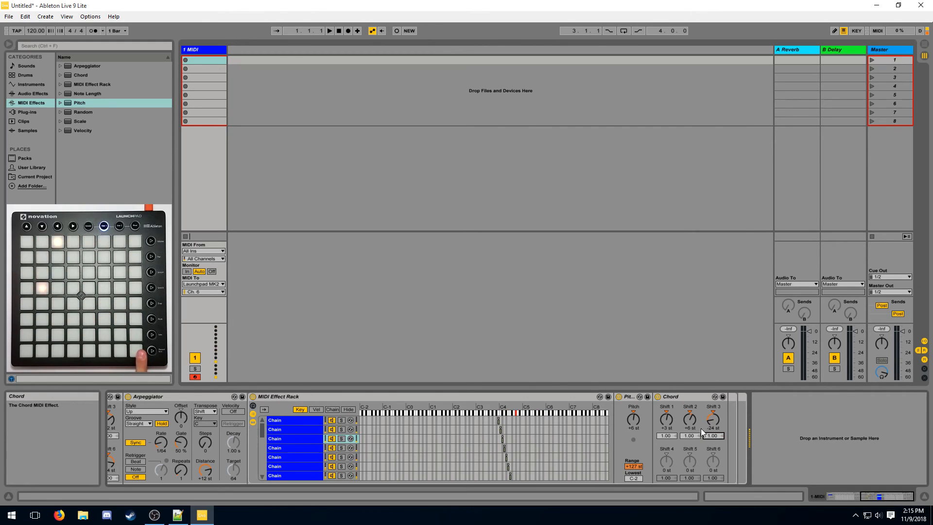
Set the Chord's Shift 3 to -32 st in the chain with Pitch +9 st.
left_click(583, 447)
left_click_drag(709, 423, 710, 437)
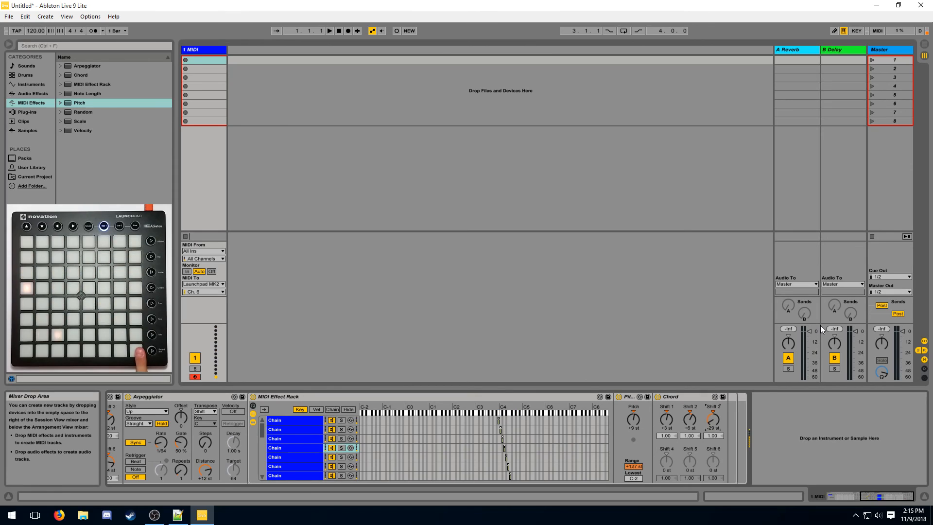
key("Down")
key("Down")
key("Down")
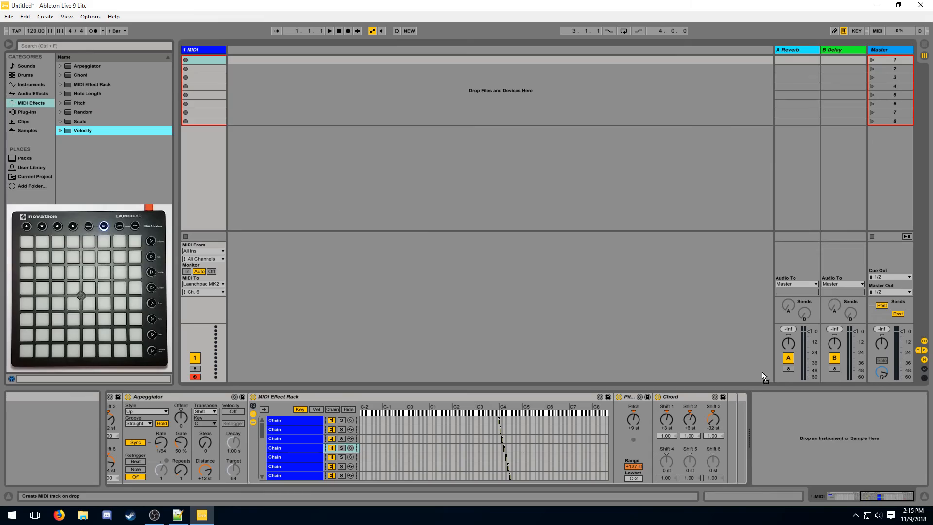
Add a Velocity device and a Note Length device after the MIDI Effect Rack that holds the key chains.
left_click_drag(762, 372, 735, 418)
left_click_drag(88, 93, 833, 451)
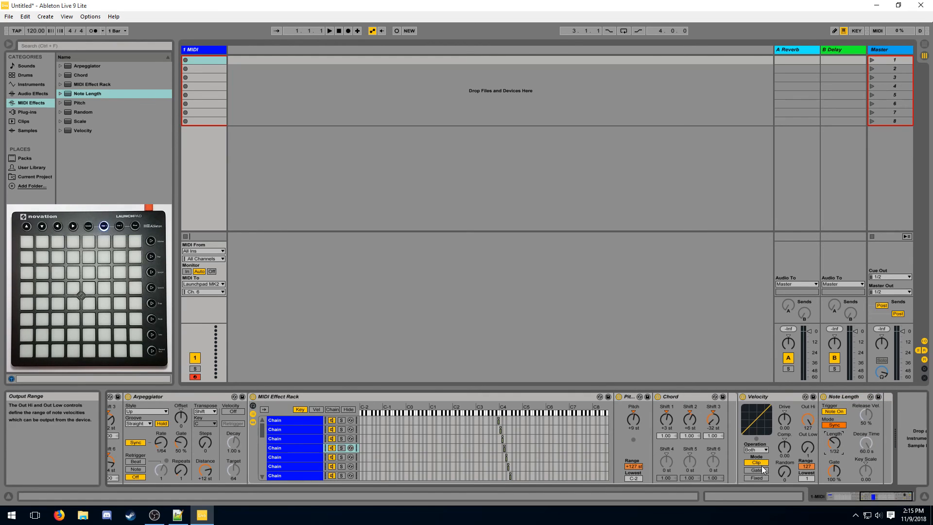